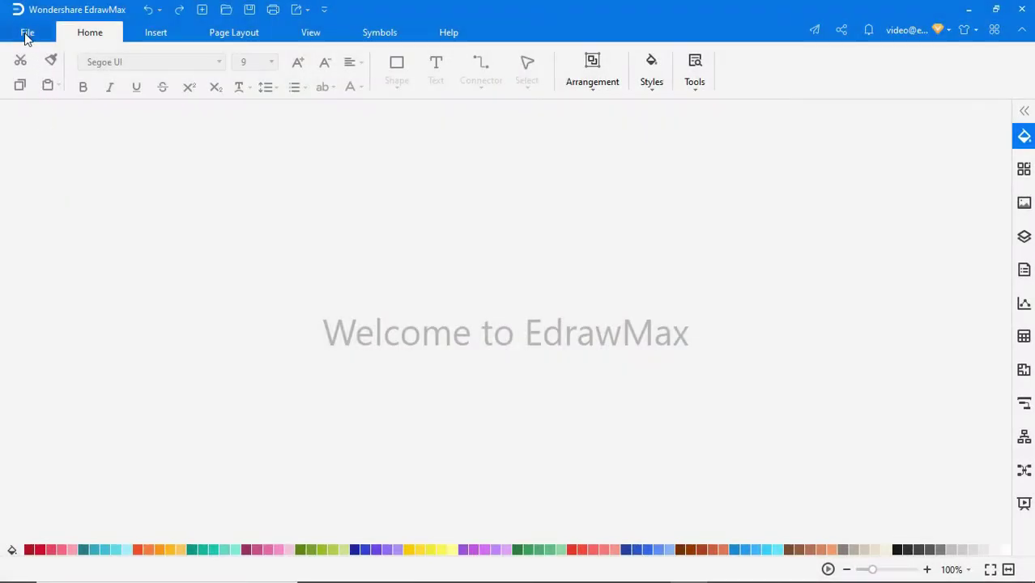
Create a blank Seating Plan drawing from the Building Plan category
left_click(27, 34)
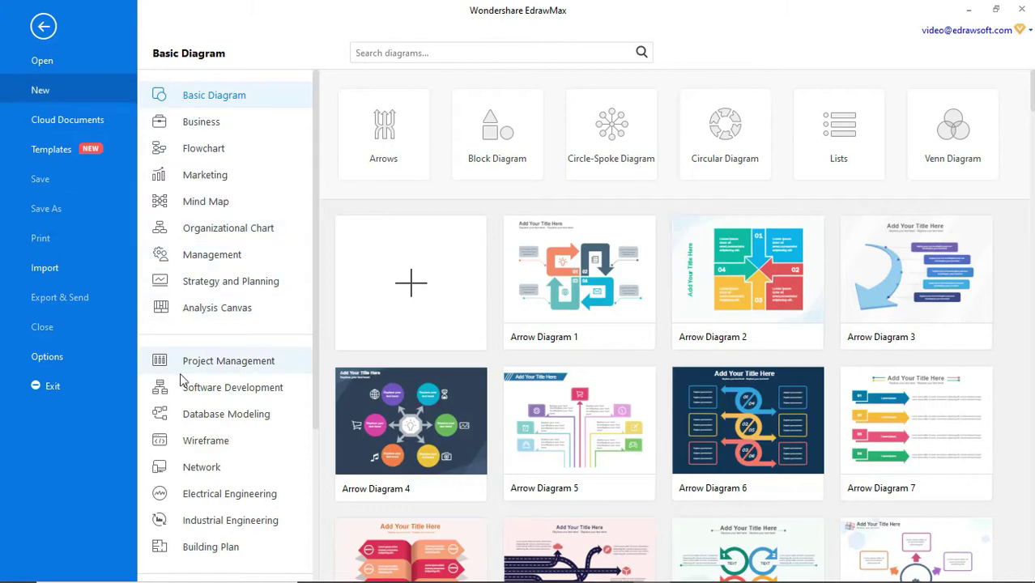
left_click(183, 547)
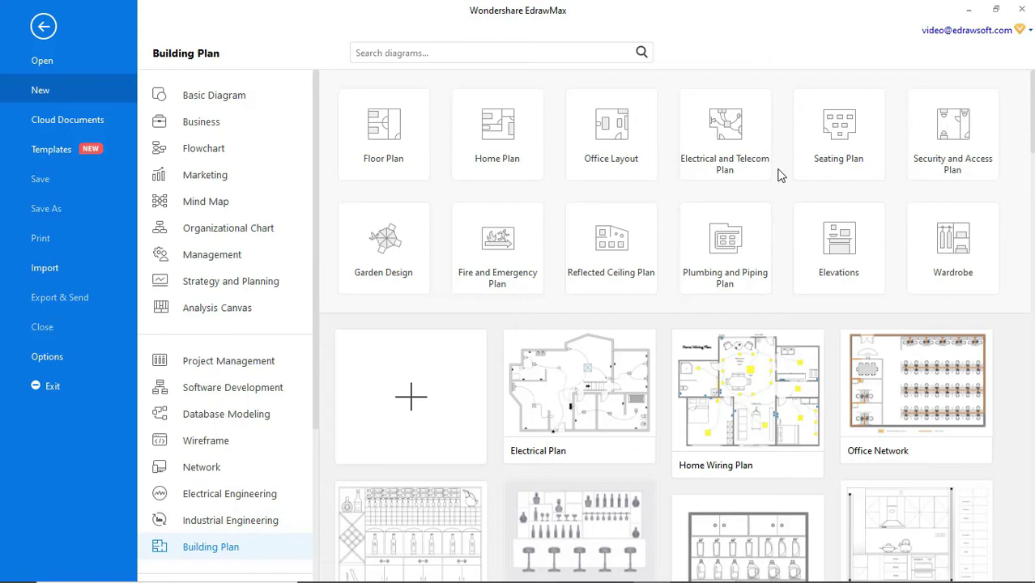
left_click(824, 145)
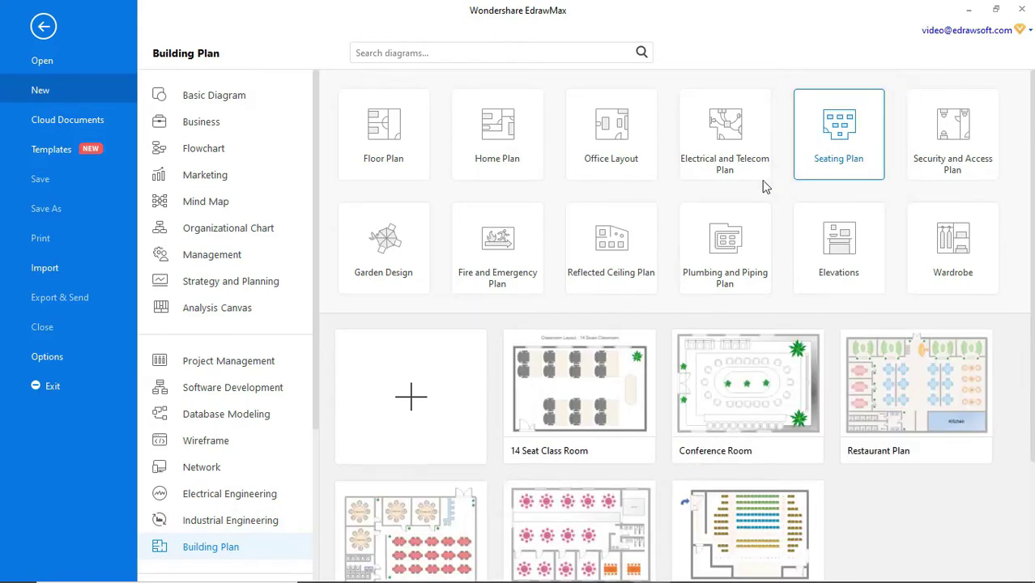
left_click(411, 397)
Load the Tables and Chairs symbol library from the Floor Plan libraries
left_click(17, 175)
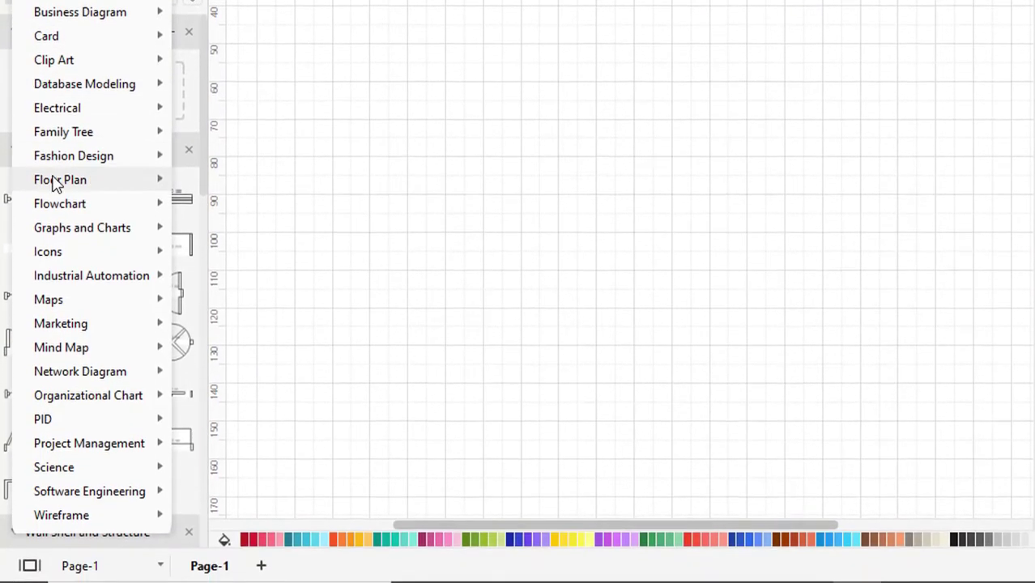
mouse_move(93, 327)
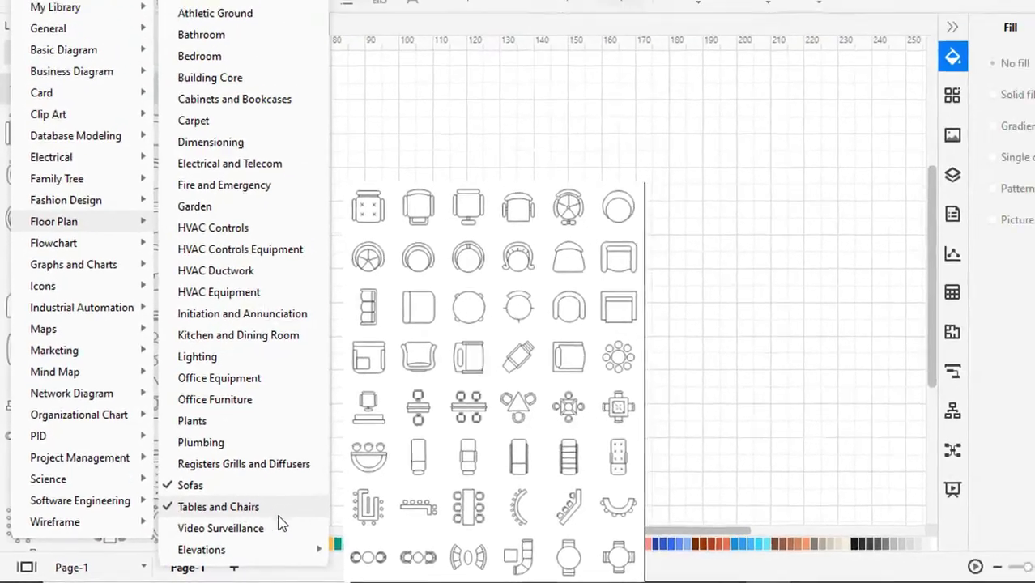
left_click(251, 499)
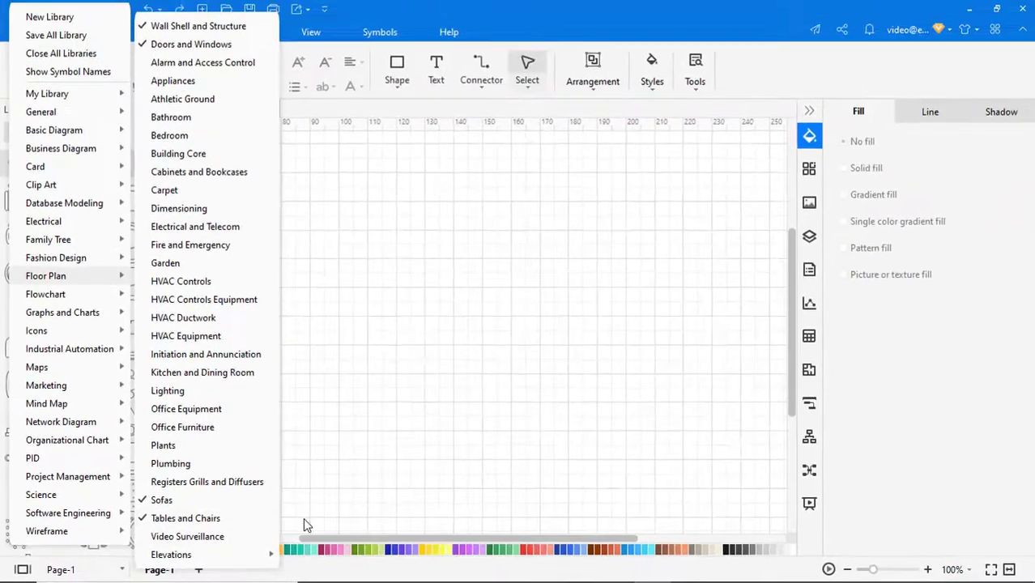
Place a round six-chair table symbol on the page and enlarge it to about 3016 × 3295 mm
scroll(116, 474, "down", 5)
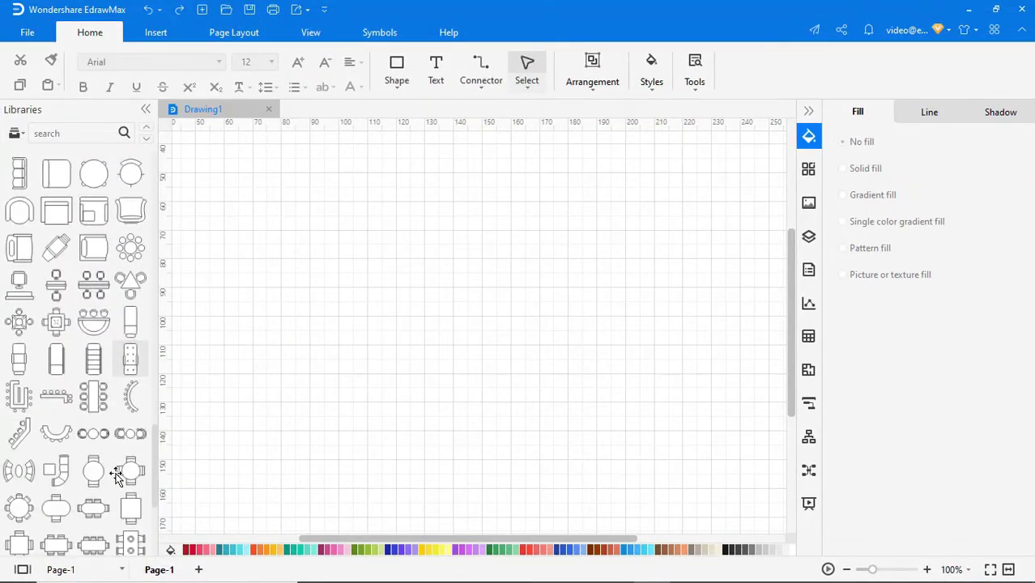
left_click_drag(65, 489, 267, 417)
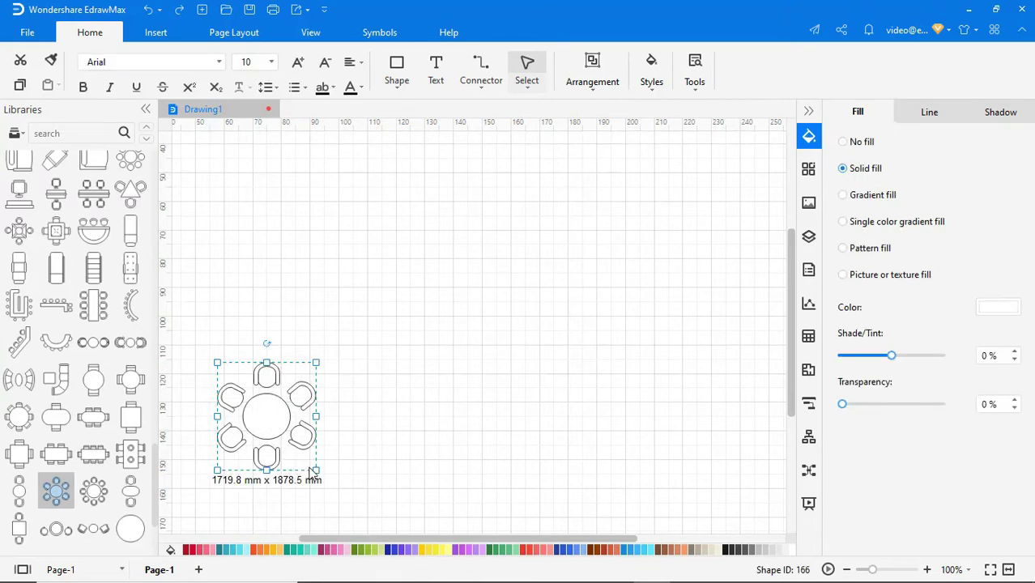
left_click_drag(315, 470, 353, 492)
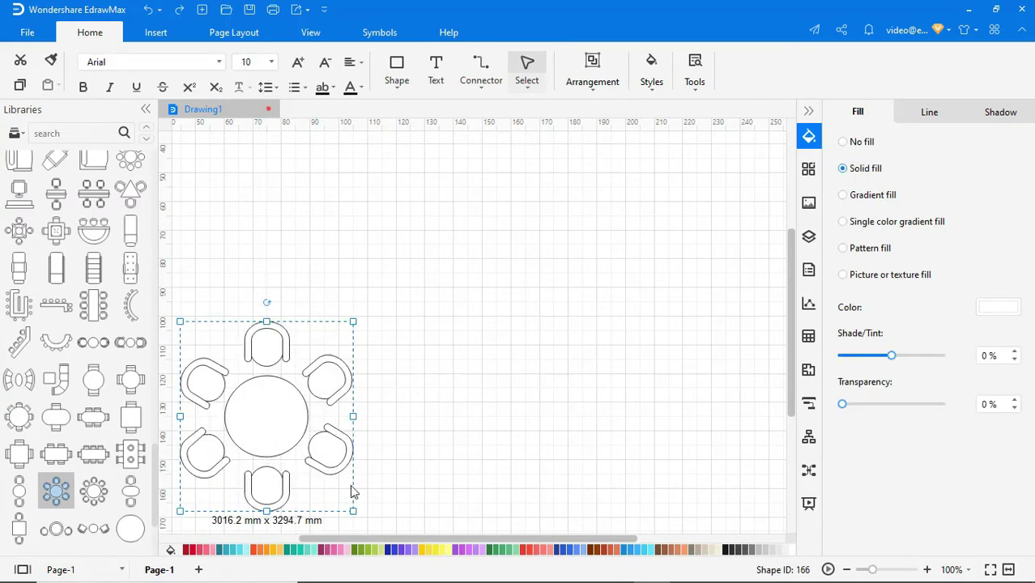
Enlarge the round tabletop until it overlaps the surrounding chairs and bring it to the front
left_click(287, 436)
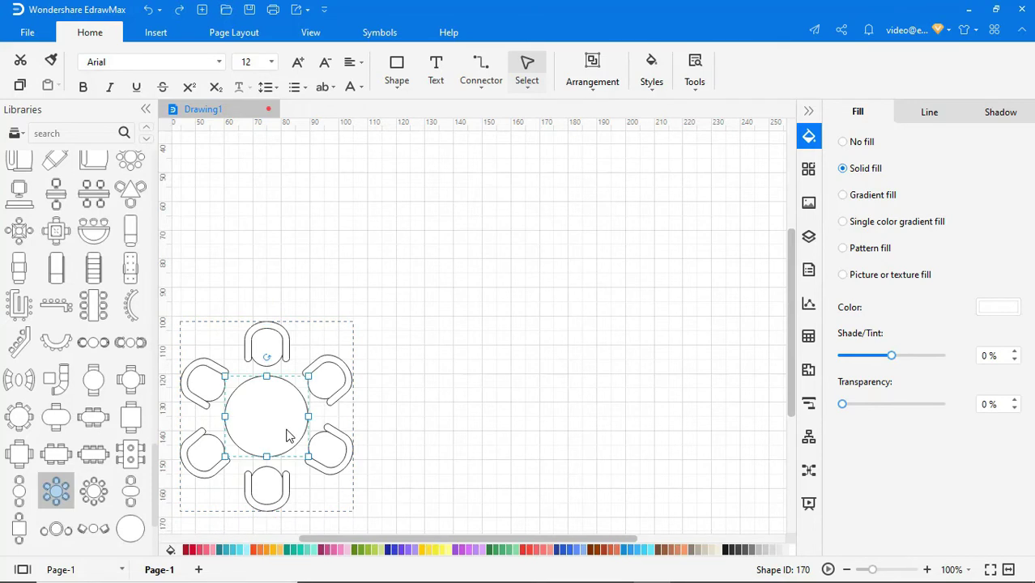
left_click_drag(309, 458, 316, 463)
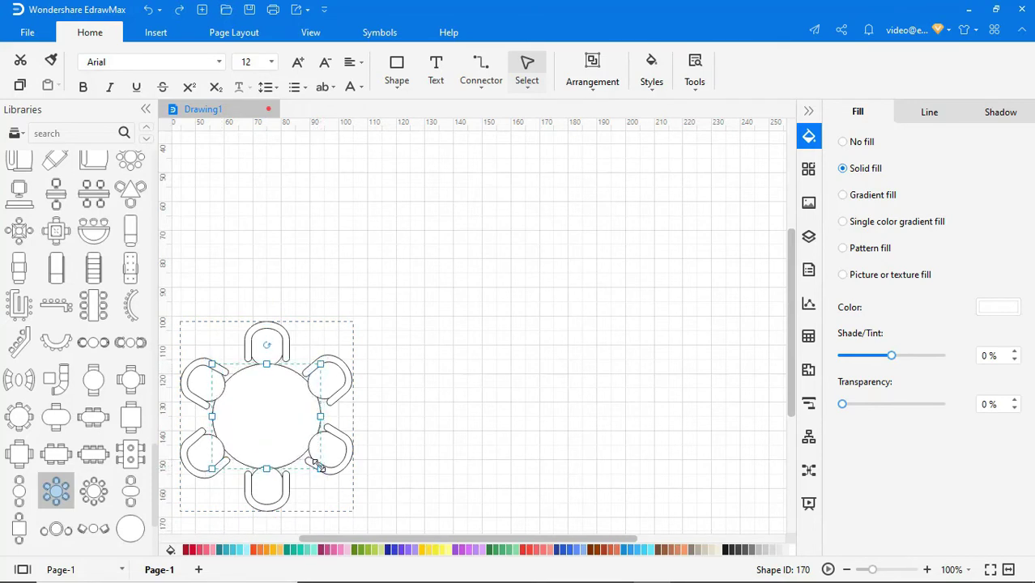
right_click(288, 437)
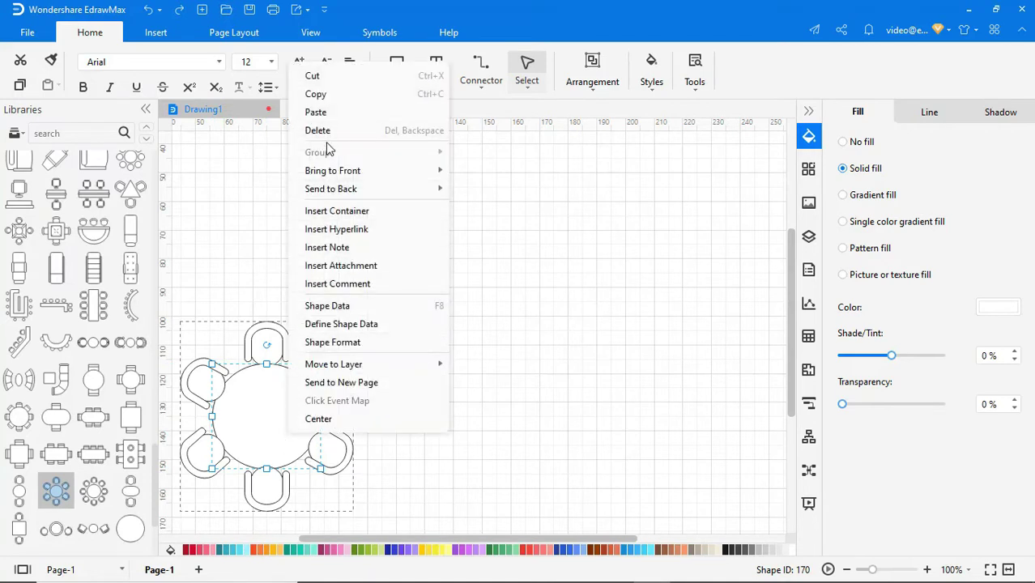
mouse_move(329, 172)
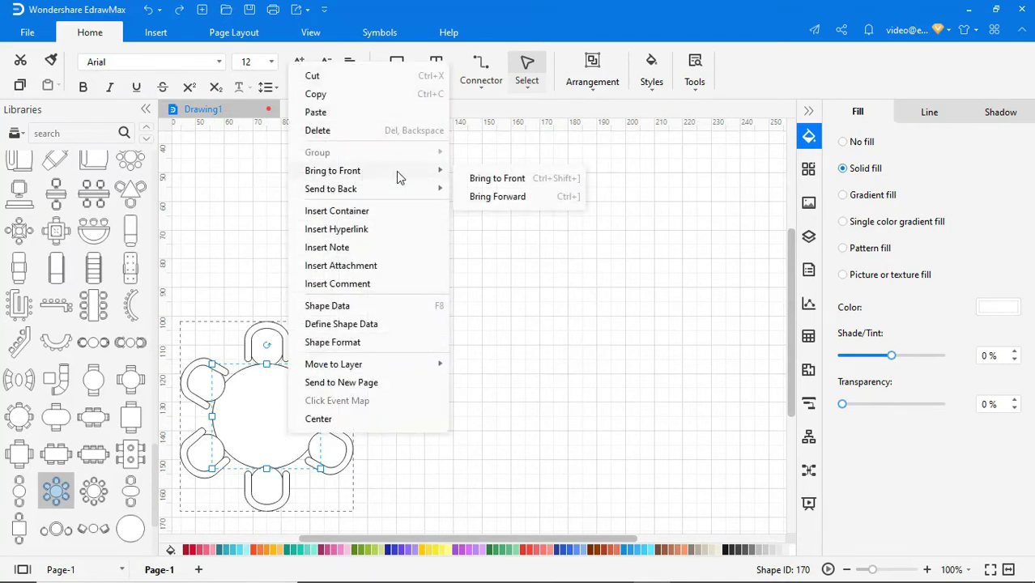
left_click(482, 180)
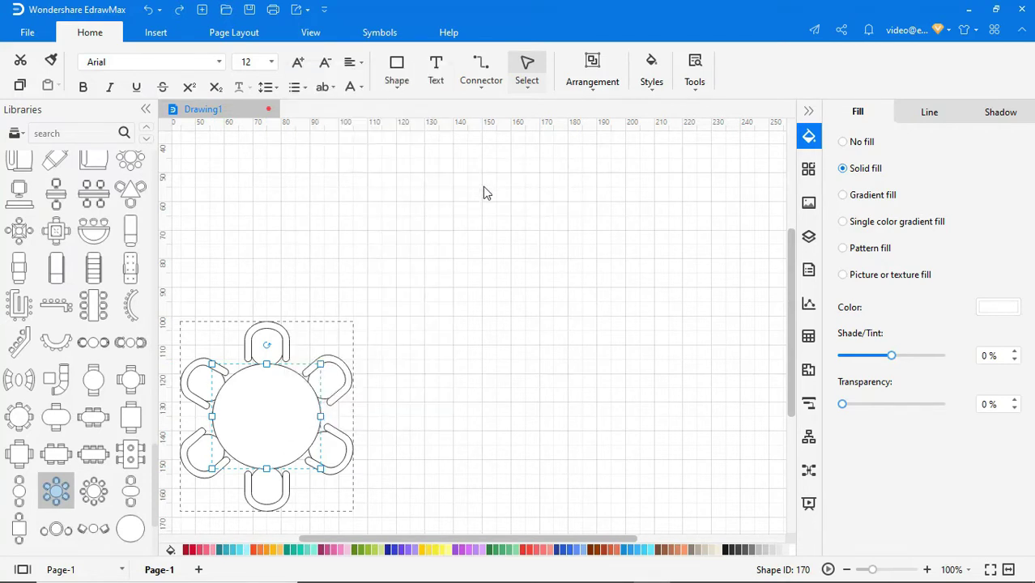
Fill all six chairs around the table with the recently used dark red
left_click(289, 344)
left_click(335, 377, "shift")
left_click(333, 456, "shift")
left_click(272, 495, "shift")
left_click(214, 469, "shift")
left_click(207, 386, "shift")
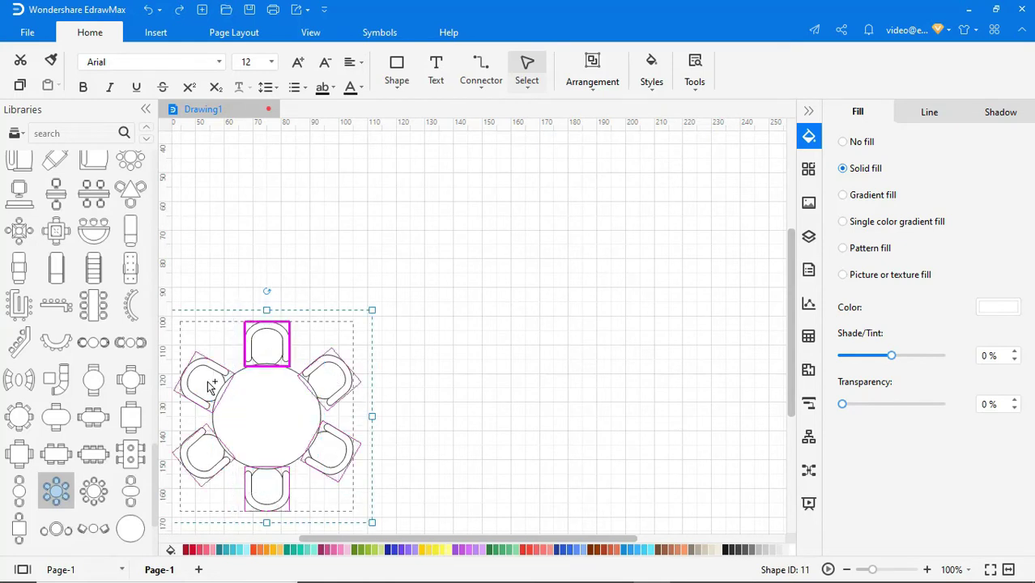
left_click(984, 316)
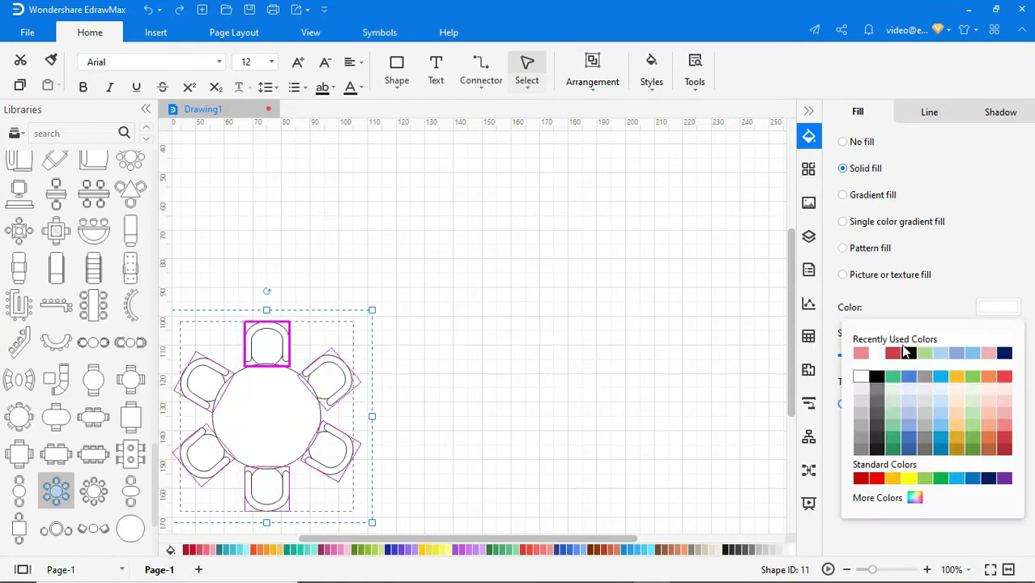
left_click(904, 351)
left_click(441, 452)
Fill the inner seats of all six chairs with light pinkish red, leaving the chair backs dark red
left_click(336, 460)
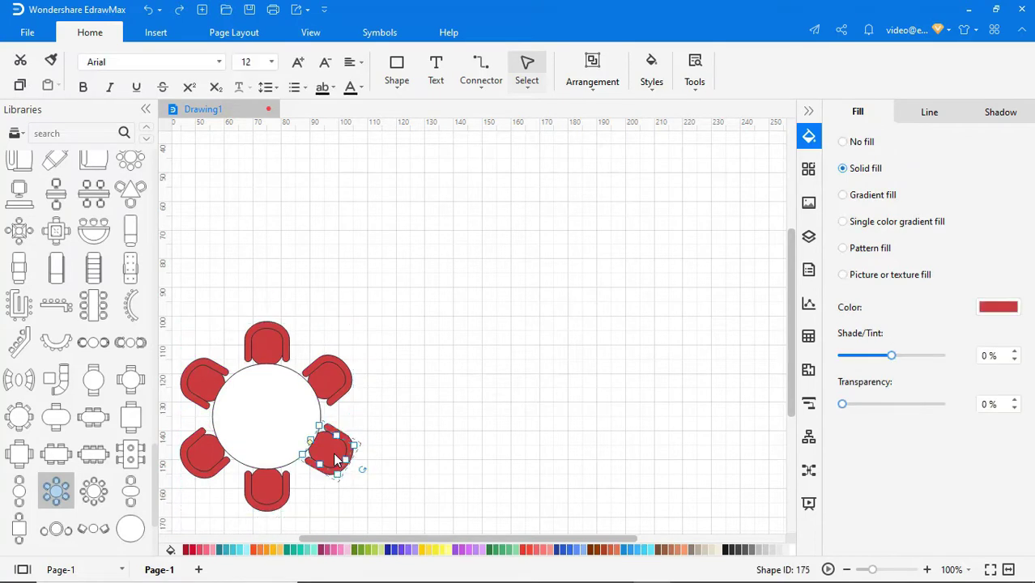
left_click(332, 376, "shift")
left_click(266, 352, "shift")
left_click(207, 377, "shift")
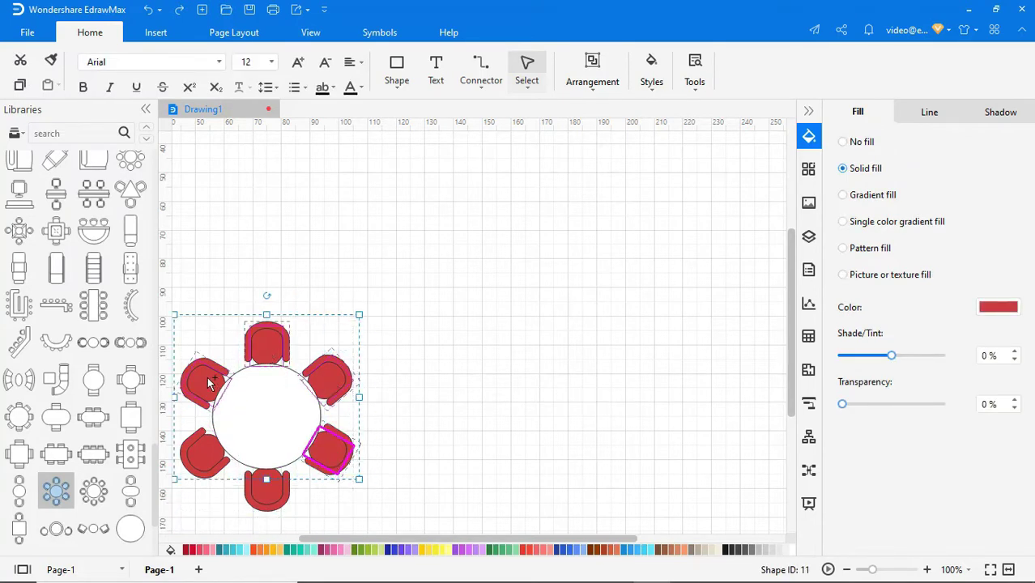
left_click(203, 454, "shift")
left_click(276, 500, "shift")
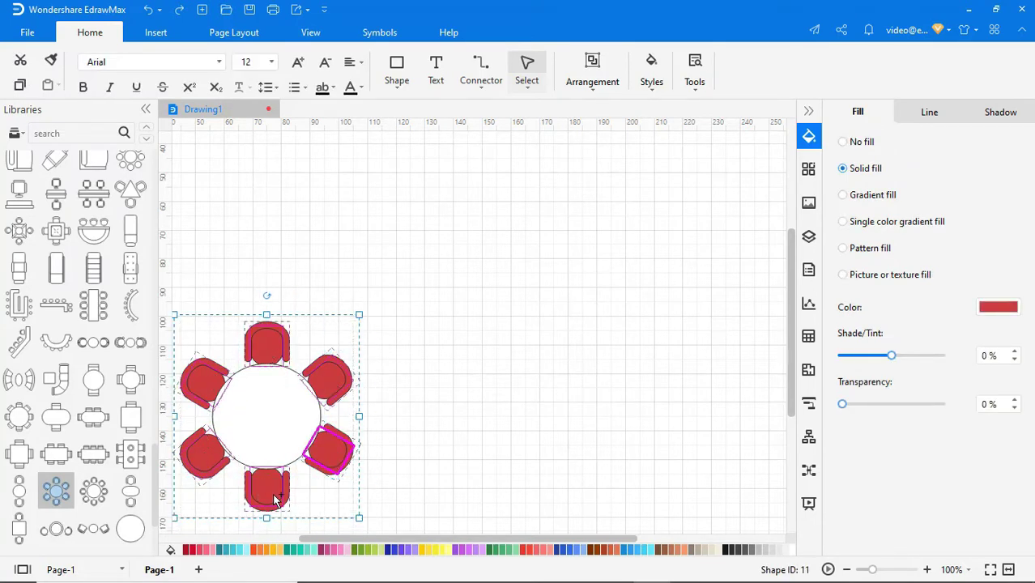
left_click(985, 315)
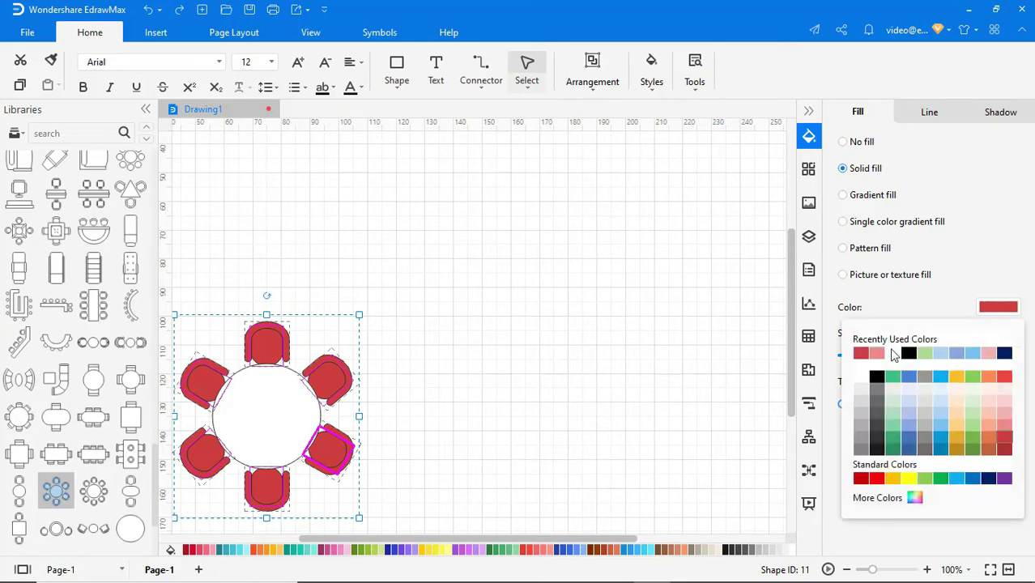
left_click(857, 363)
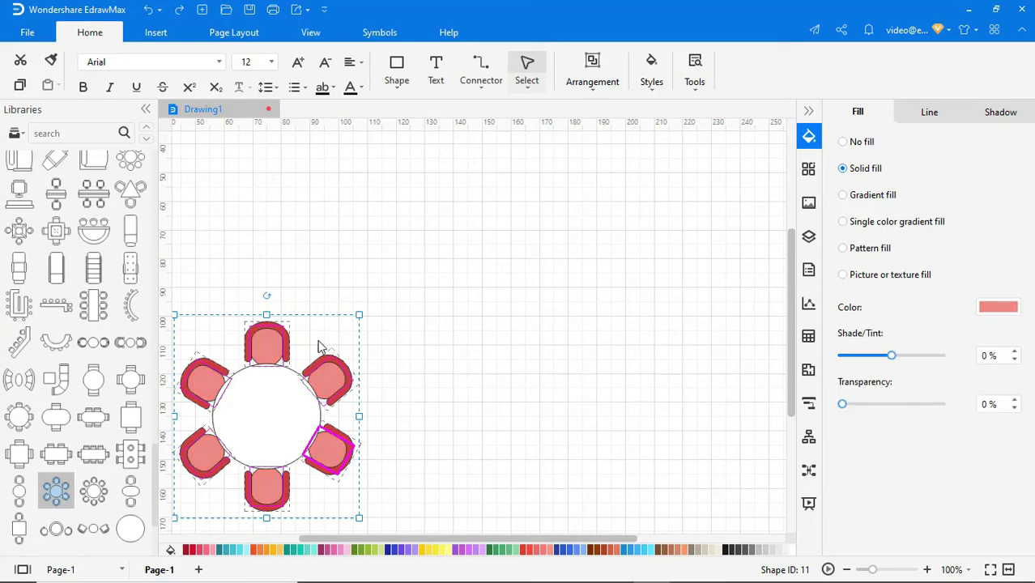
Duplicate the coloured six-chair table and spread the copies across the page to make five tables
left_click_drag(285, 429, 407, 466)
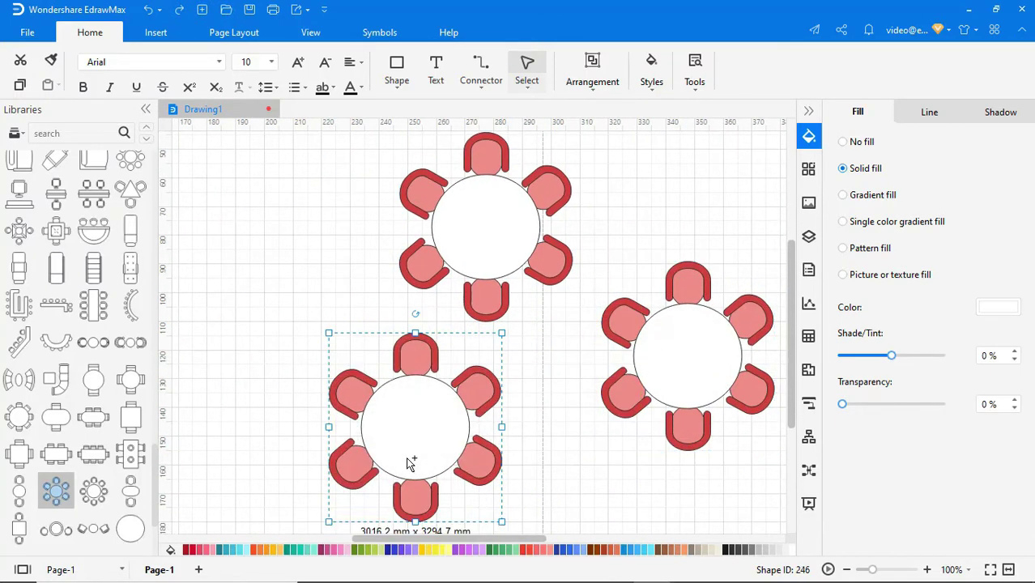
Place a round two-chair table symbol between the six-chair tables and rotate it 90 degrees
left_click_drag(19, 490, 239, 208)
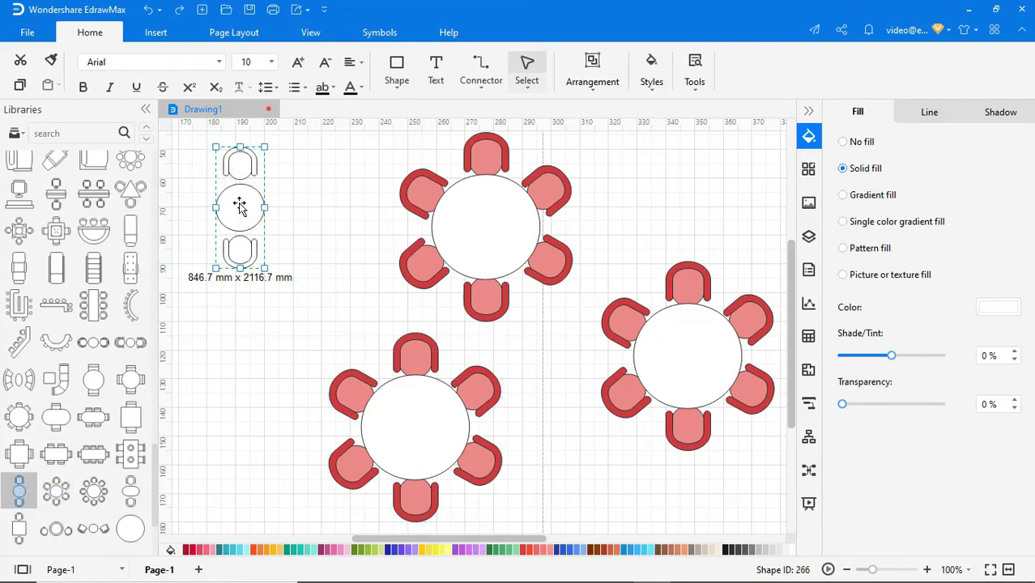
left_click_drag(367, 539, 271, 551)
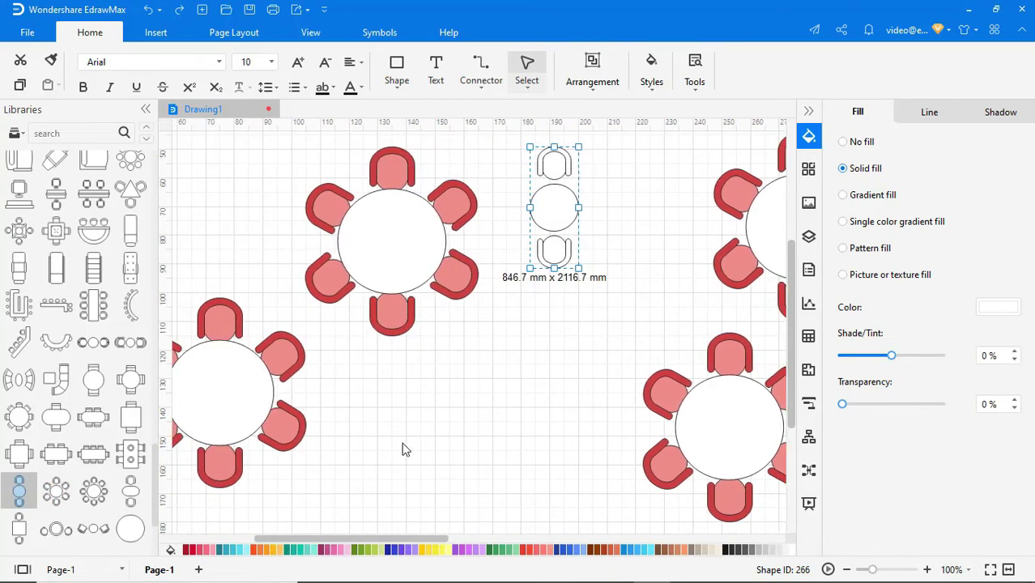
left_click(809, 111)
left_click(592, 69)
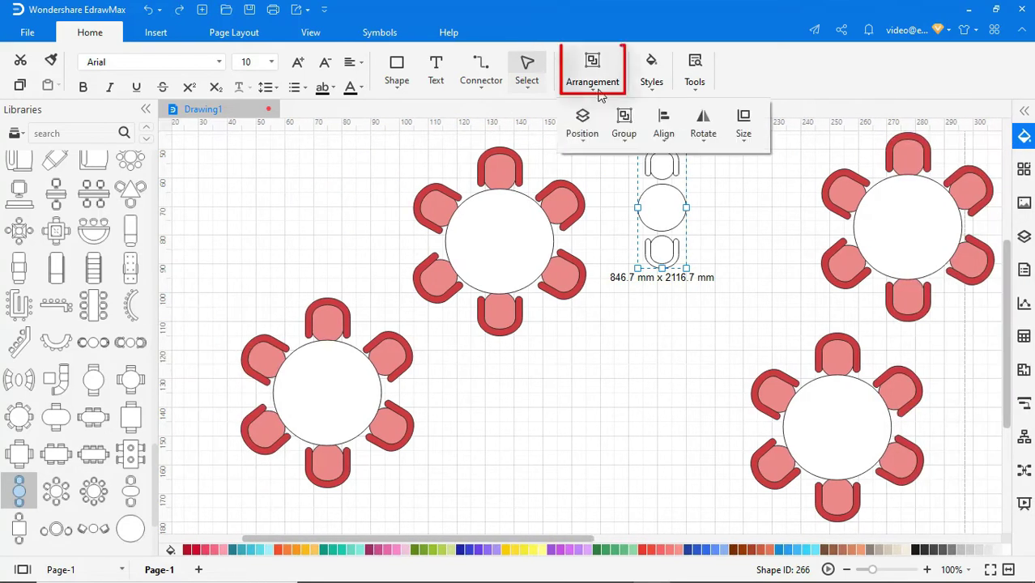
left_click(703, 125)
left_click(768, 226)
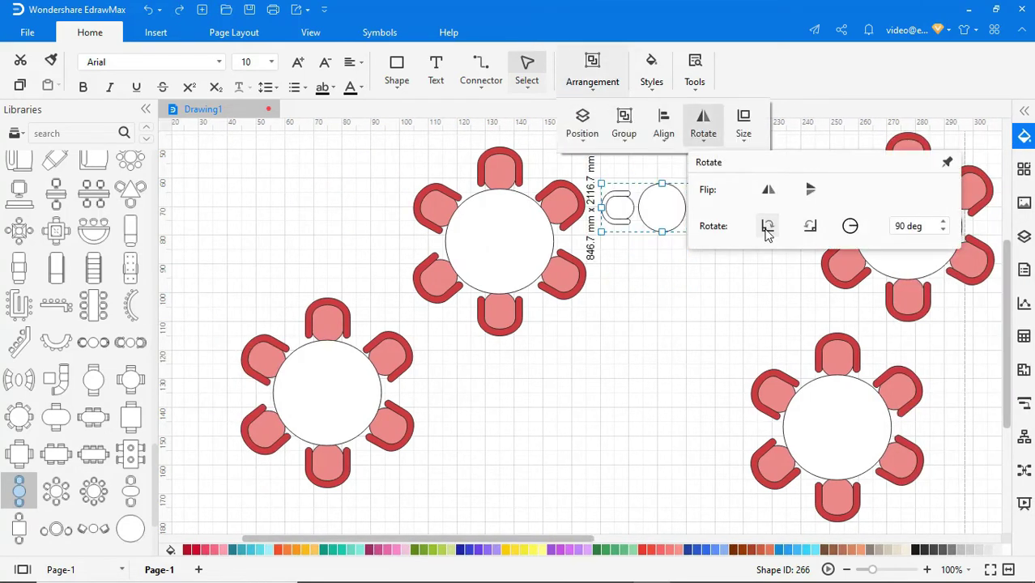
left_click(757, 268)
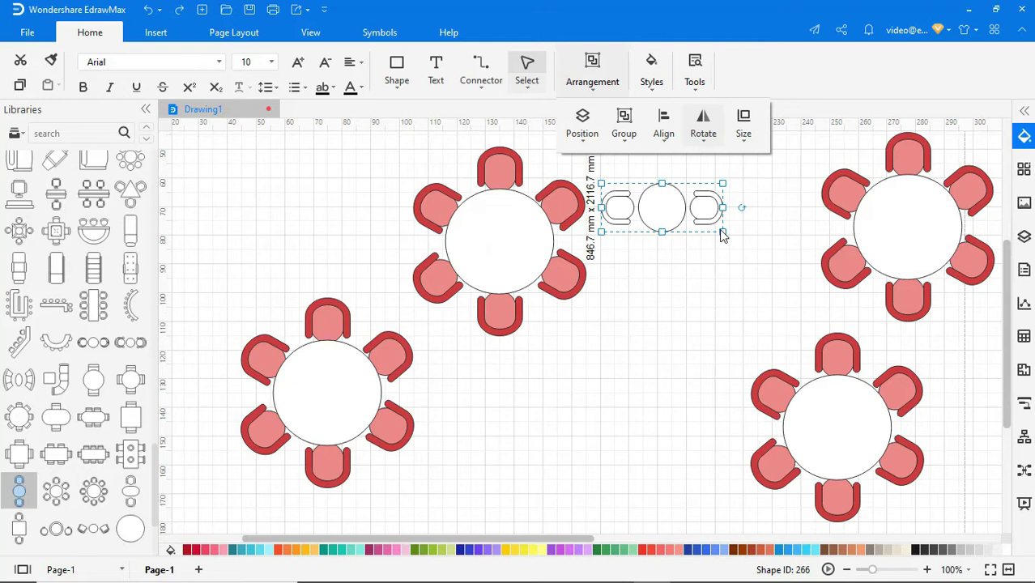
Enlarge the two-chair table to about 1291 × 3228 mm and its tabletop until it overlaps both chairs
left_click(723, 235)
left_click_drag(723, 233, 785, 258)
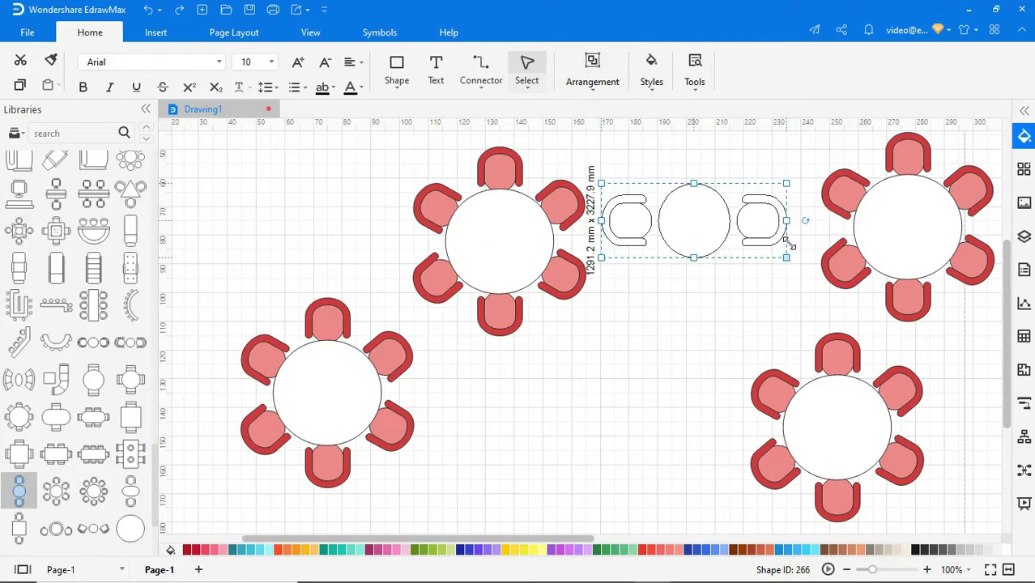
left_click_drag(706, 230, 746, 263)
Bring the two-chair table's tabletop to the front of its chairs
right_click(695, 233)
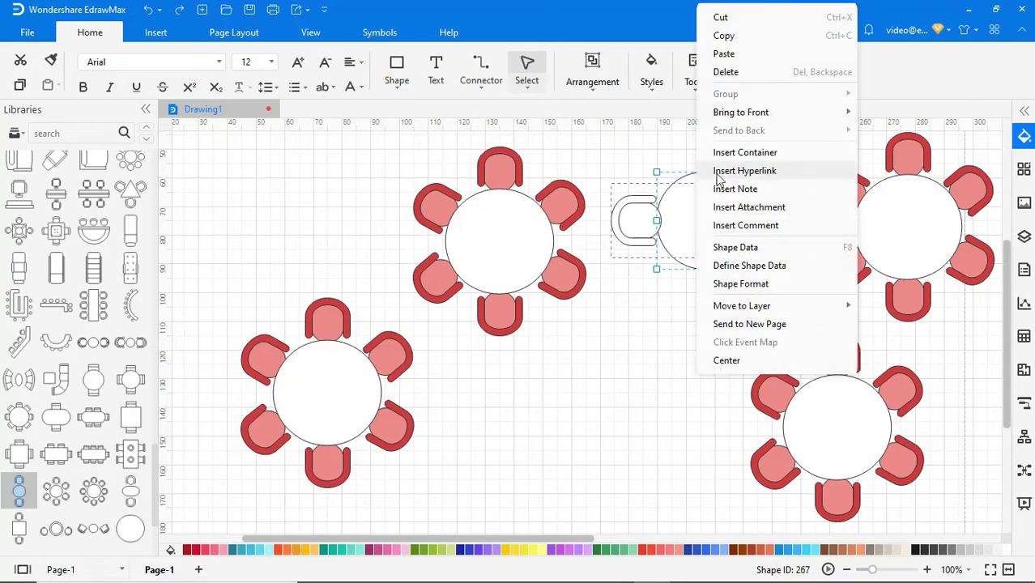
mouse_move(842, 113)
left_click(890, 120)
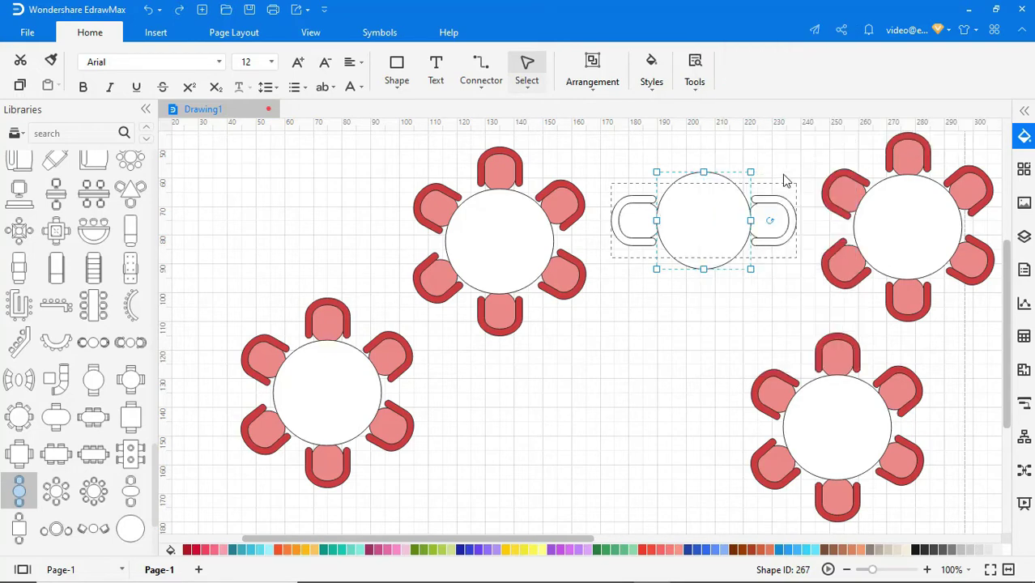
Fill both chairs of the two-chair table with the same dark red as the other chairs
left_click(770, 222)
left_click(1025, 136)
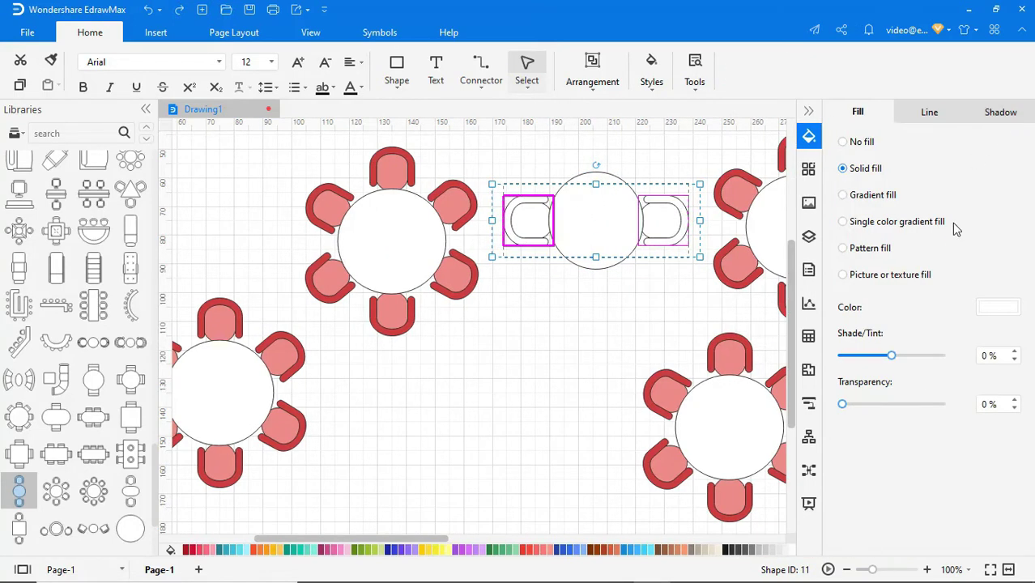
left_click(997, 307)
left_click(882, 356)
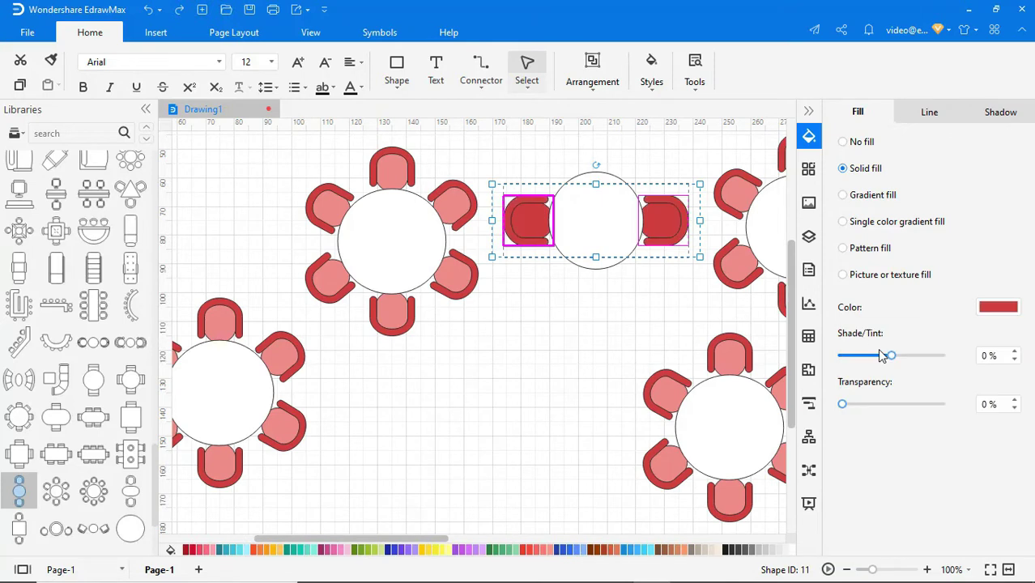
Fill the inner seats of the two-chair table's chairs with light pinkish red
left_click(669, 228)
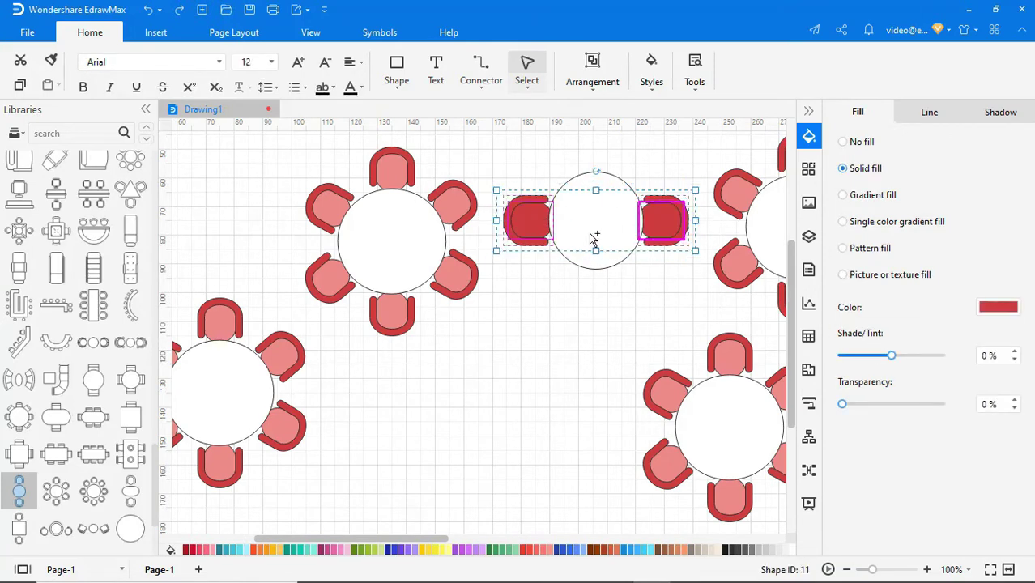
left_click(982, 316)
left_click(881, 352)
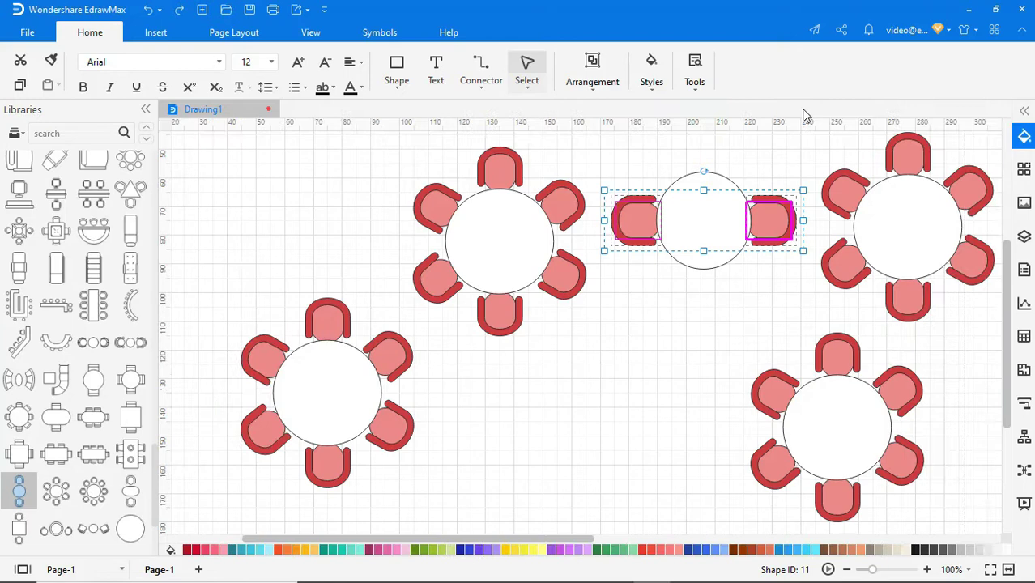
Shift the two-chair table and the six-chair table immediately beside it slightly left on the page
left_click(807, 111)
left_click(530, 256)
left_click_drag(530, 256, 517, 256)
left_click(695, 231)
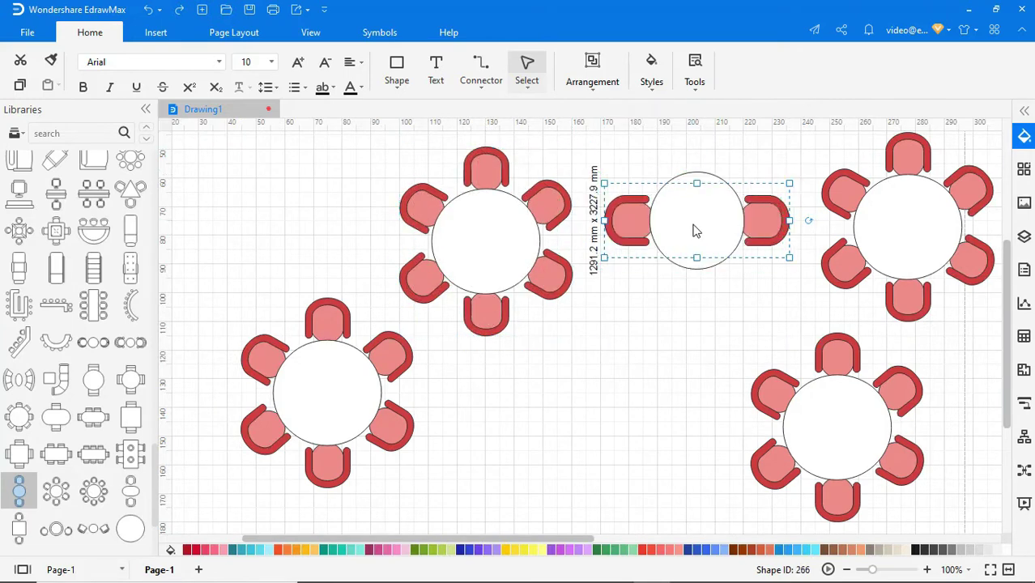
Delete the bottom and lower-left chairs of the six-chair table immediately left of the two-chair table
left_click(495, 312)
left_click(496, 313)
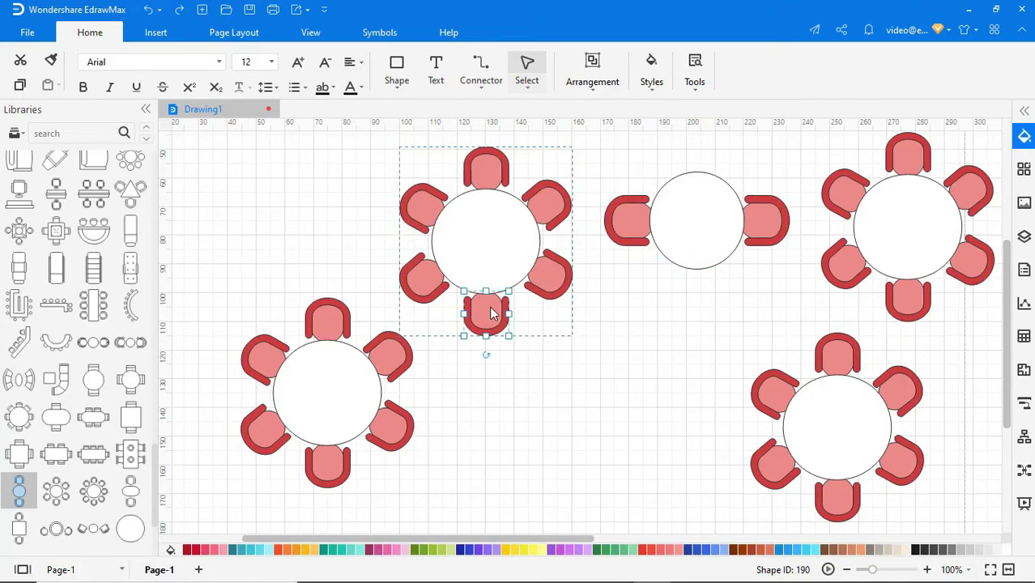
key("Delete")
left_click(423, 280)
key("Delete")
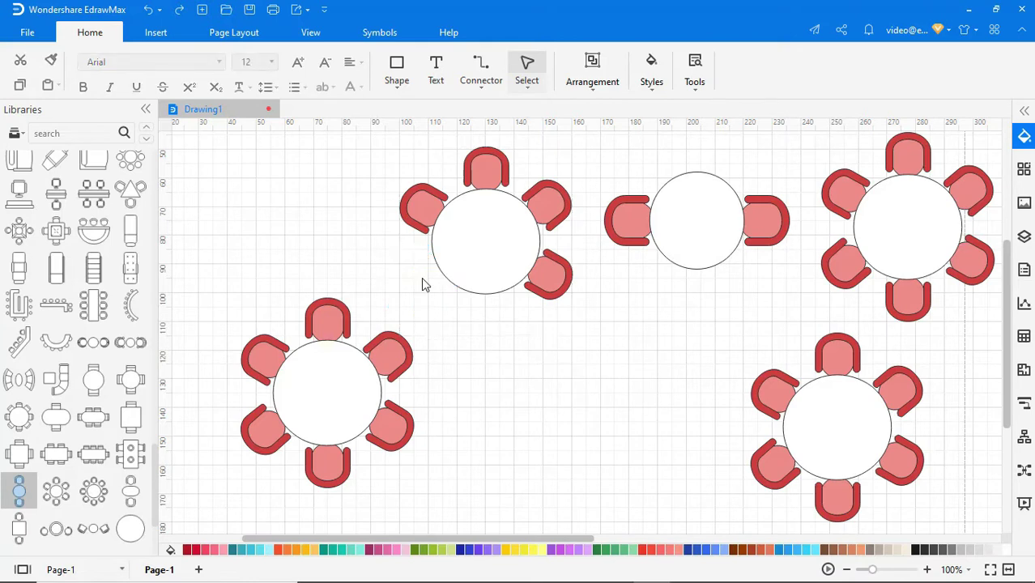
Delete the two left-hand chairs of the six-chair table at the far right of the drawing
left_click_drag(466, 539, 587, 555)
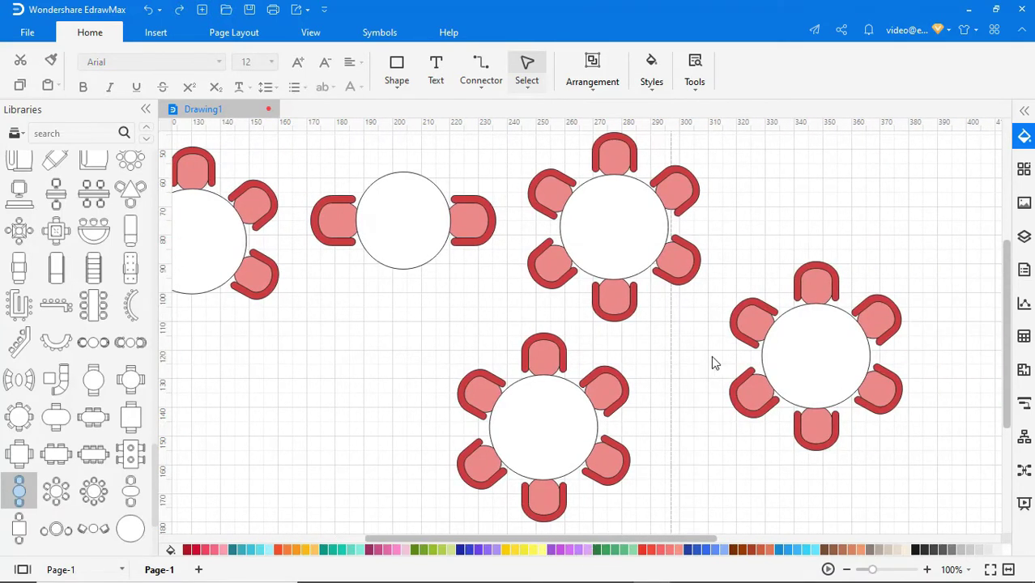
left_click(742, 327)
key("Delete")
left_click(750, 395)
key("Delete")
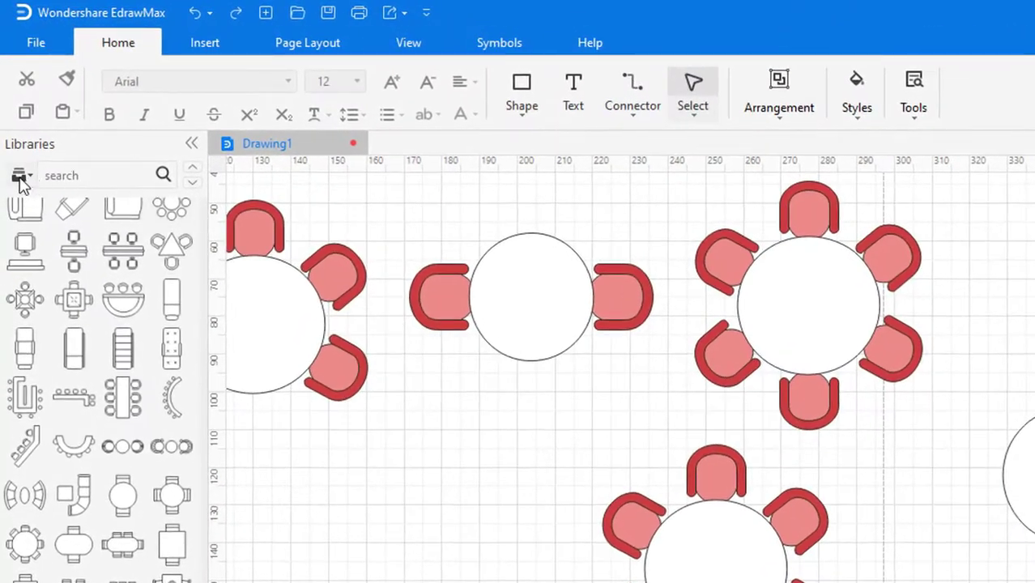
Load the Arrow Shapes symbol library from the General category
left_click(20, 178)
mouse_move(38, 152)
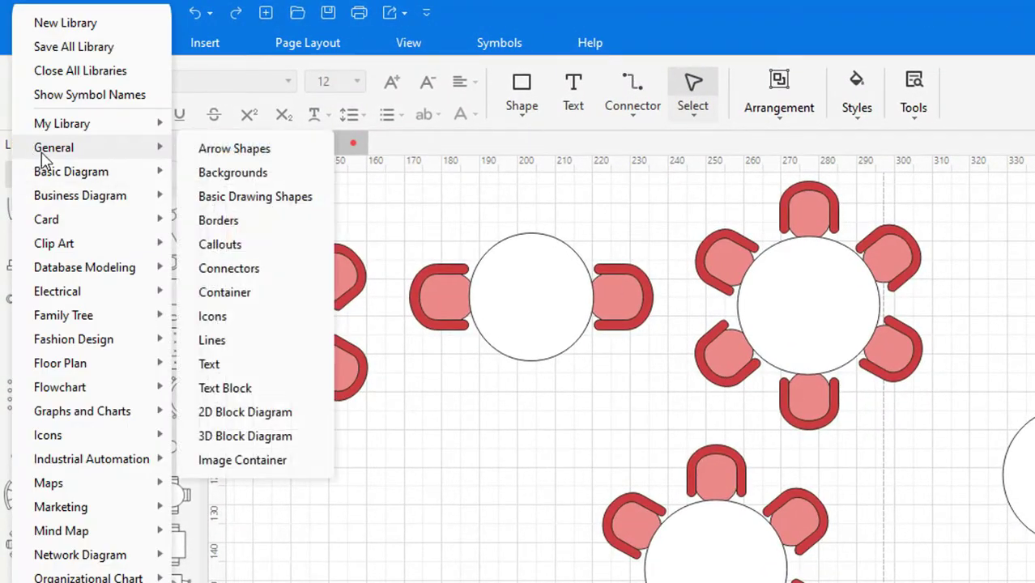
left_click(203, 152)
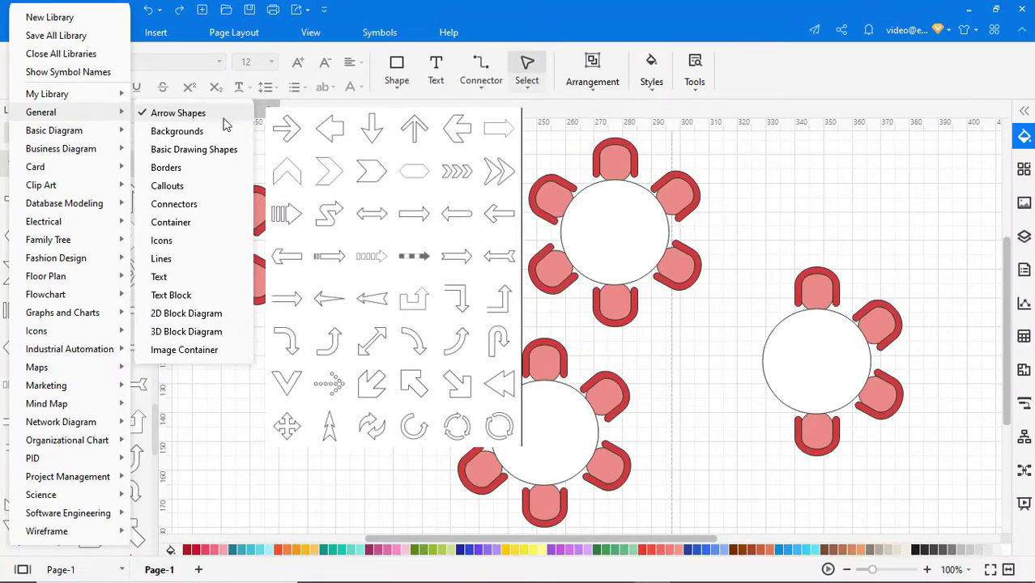
left_click(59, 238)
Place a green curved arrow above the two-chair table and a Curved Arrow Left above the four-chair table beside it
scroll(81, 349, "down", 2)
left_click_drag(129, 535, 459, 168)
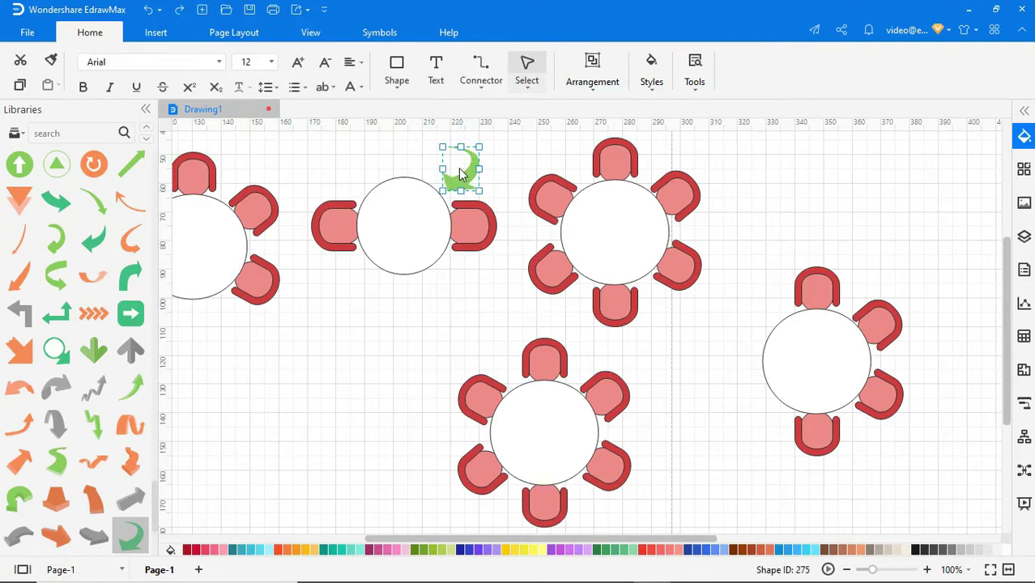
left_click_drag(93, 237, 244, 148)
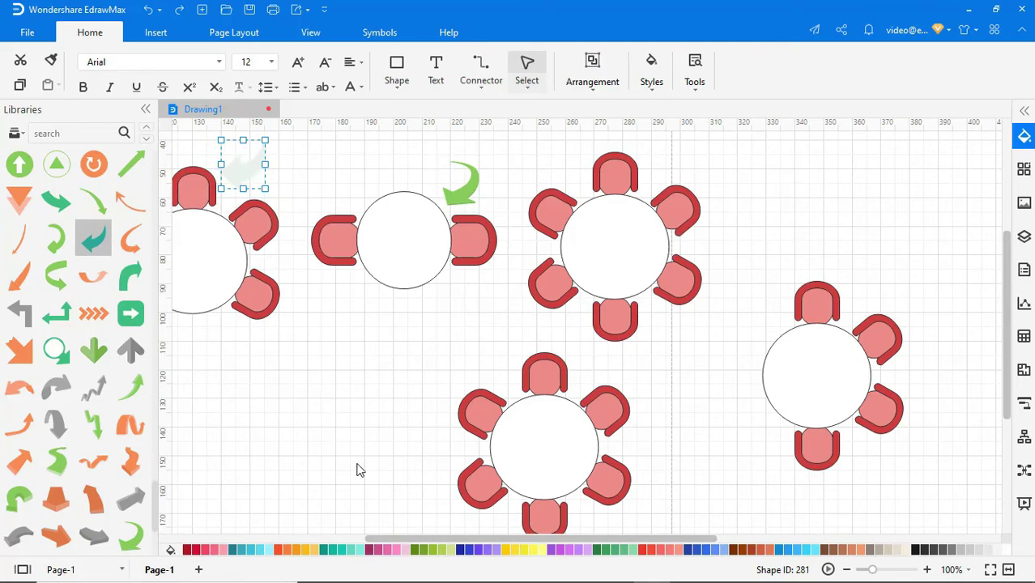
Place a green upward-curving arrow below the lower-left six-chair table, flip it horizontally and shift it slightly right
left_click_drag(389, 539, 263, 539)
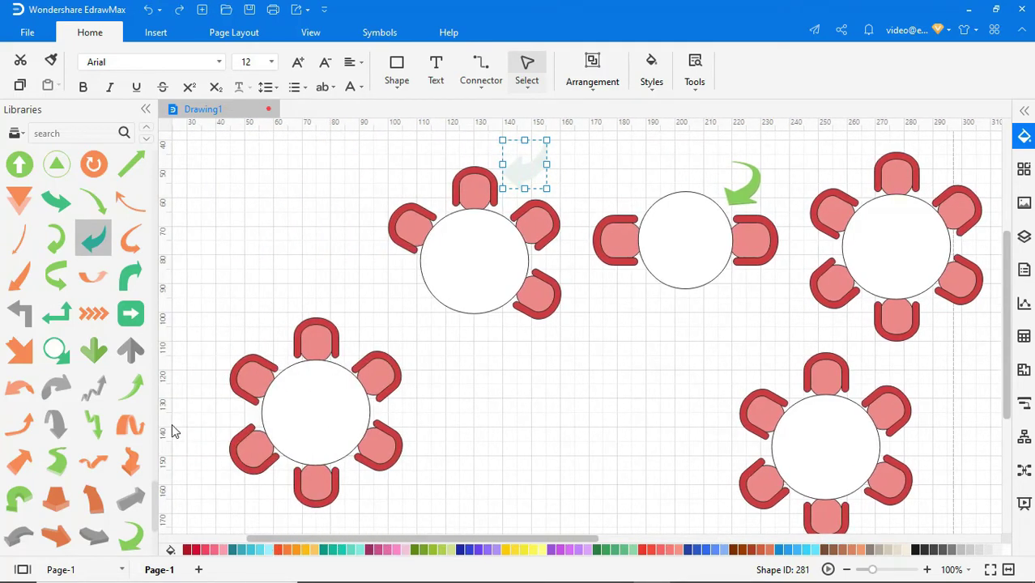
left_click_drag(131, 386, 360, 498)
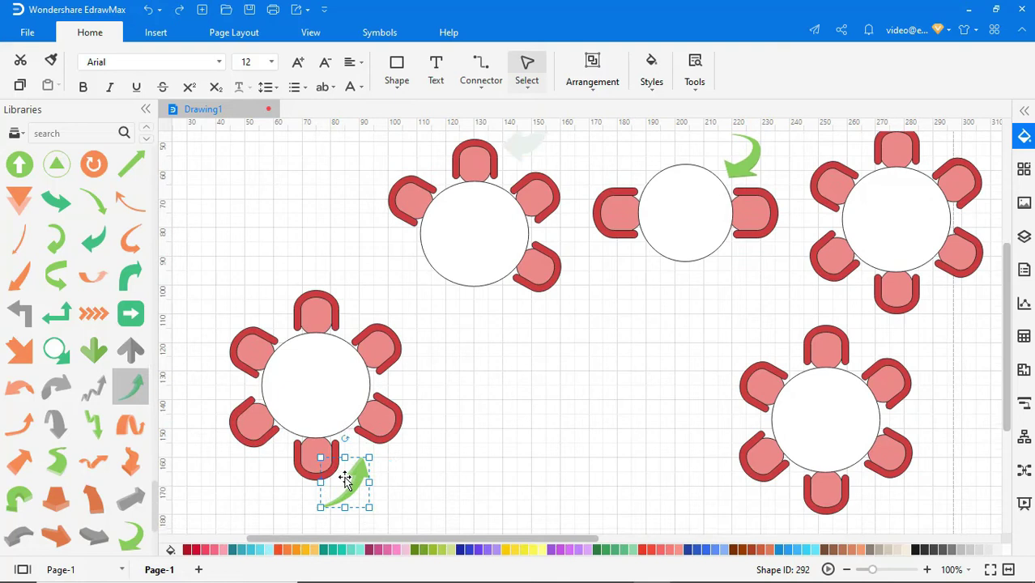
left_click(593, 81)
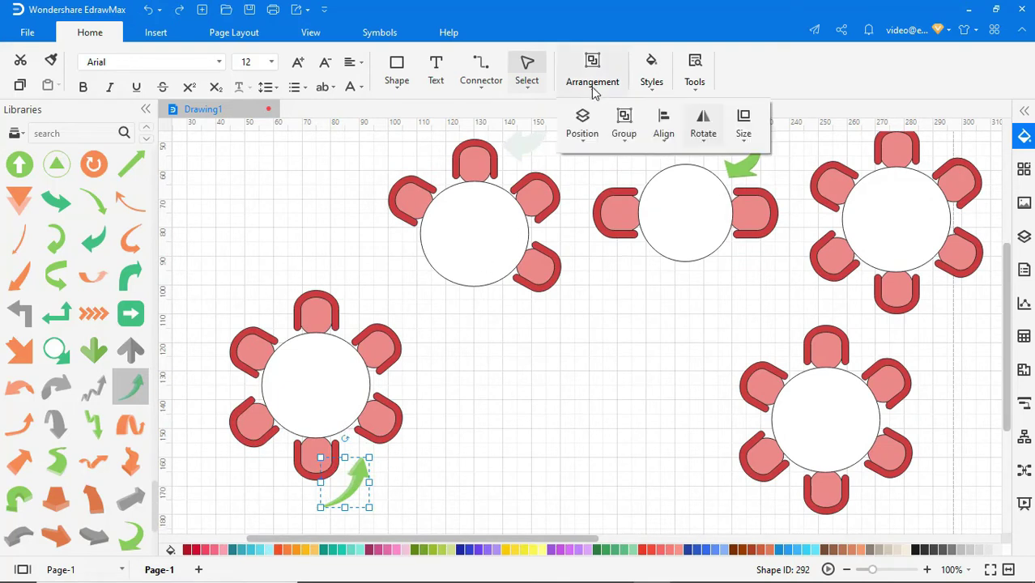
left_click(703, 130)
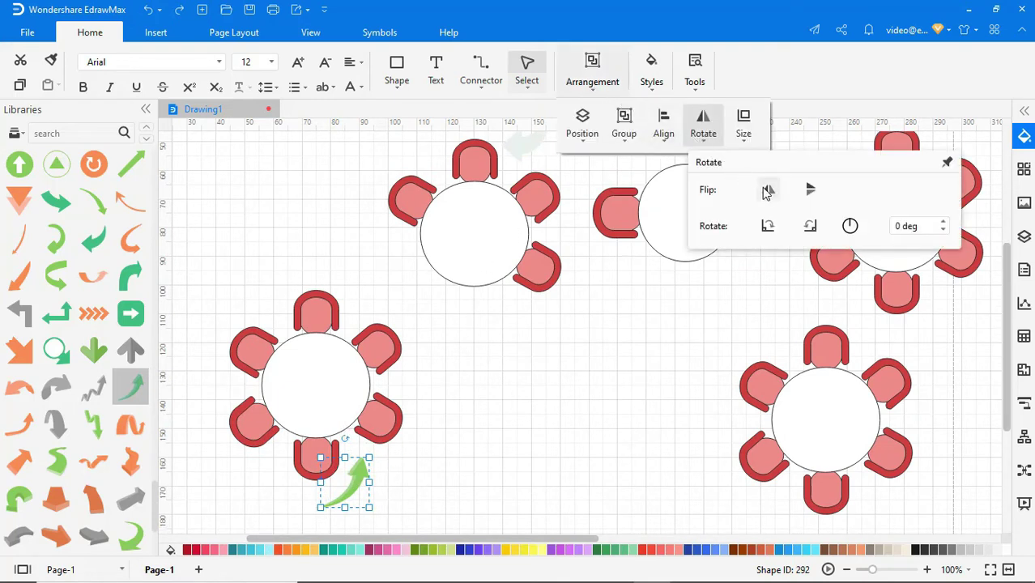
left_click(767, 191)
left_click_drag(370, 489, 402, 489)
Place curved arrows beside the lower and upper right-hand six-chair tables, flipping the upper one horizontally and moving it to the table's upper left
left_click_drag(93, 239, 919, 477)
scroll(918, 480, "up", 2)
left_click_drag(131, 534, 948, 188)
left_click(592, 71)
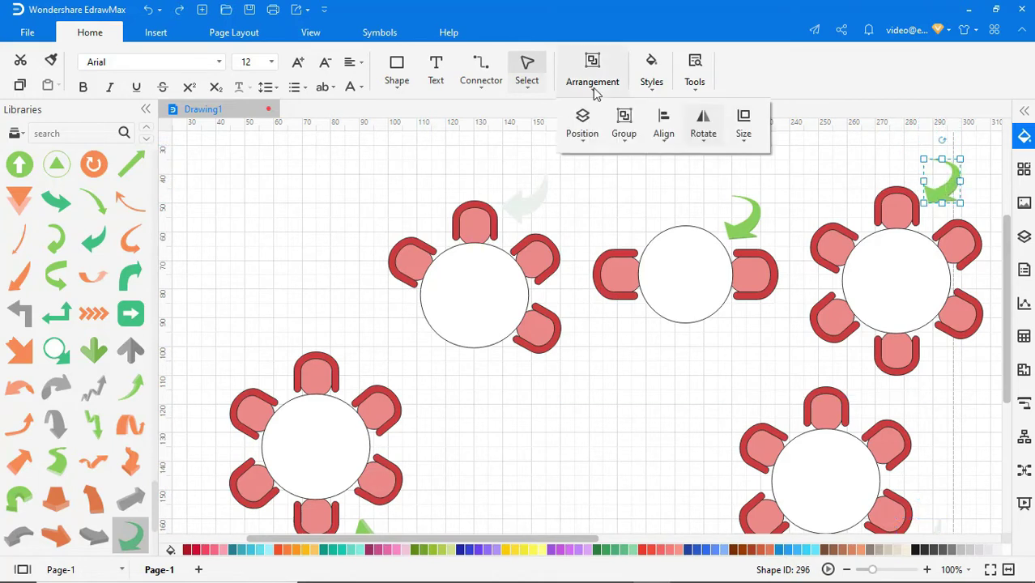
left_click(703, 121)
left_click(766, 192)
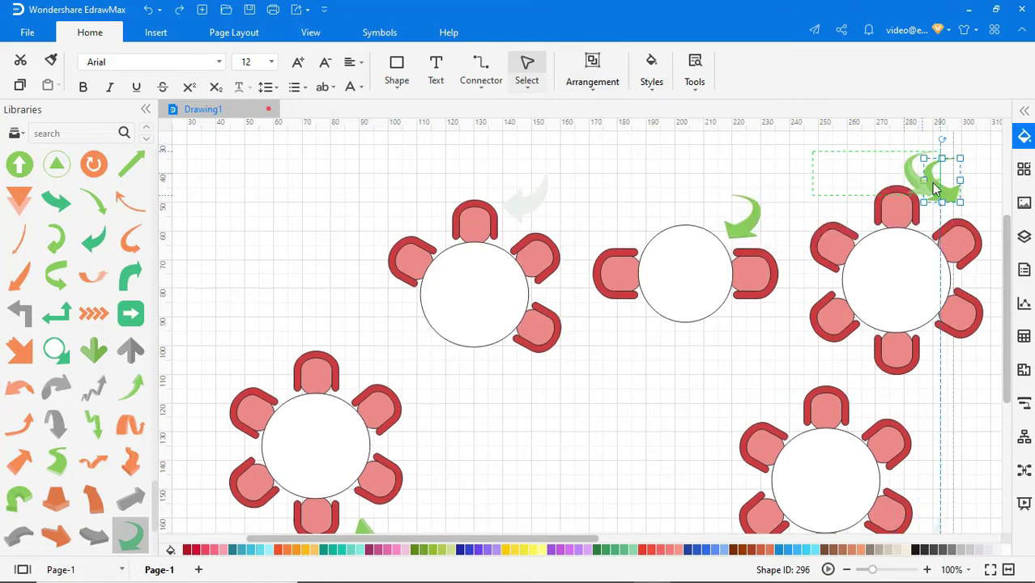
left_click_drag(943, 187, 847, 201)
Select all five arrows together and give them a solid dark navy blue fill
left_click(754, 215, "ctrl")
left_click(537, 200, "ctrl")
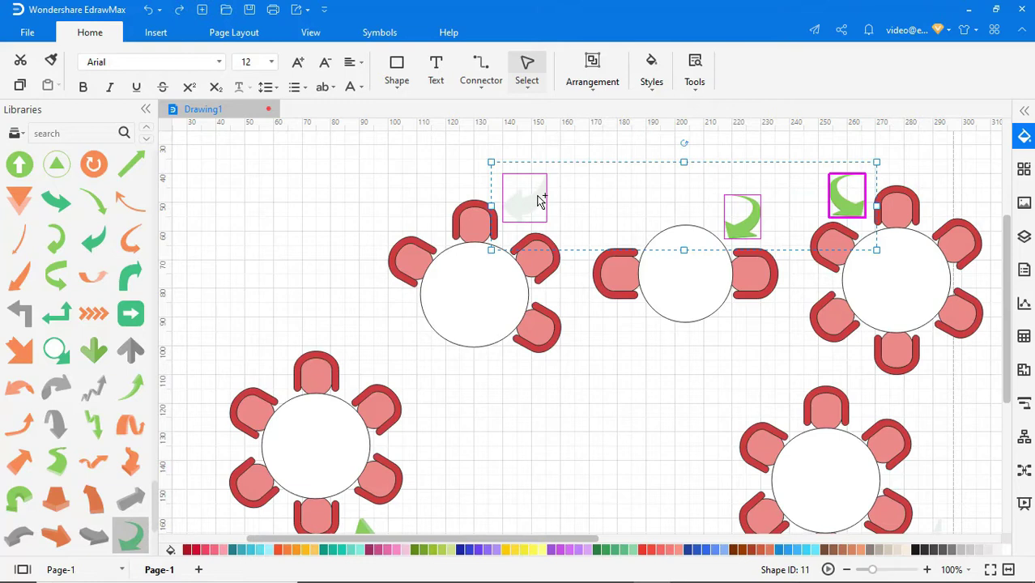
scroll(418, 314, "down", 2)
left_click(363, 468, "ctrl")
left_click(920, 486, "ctrl")
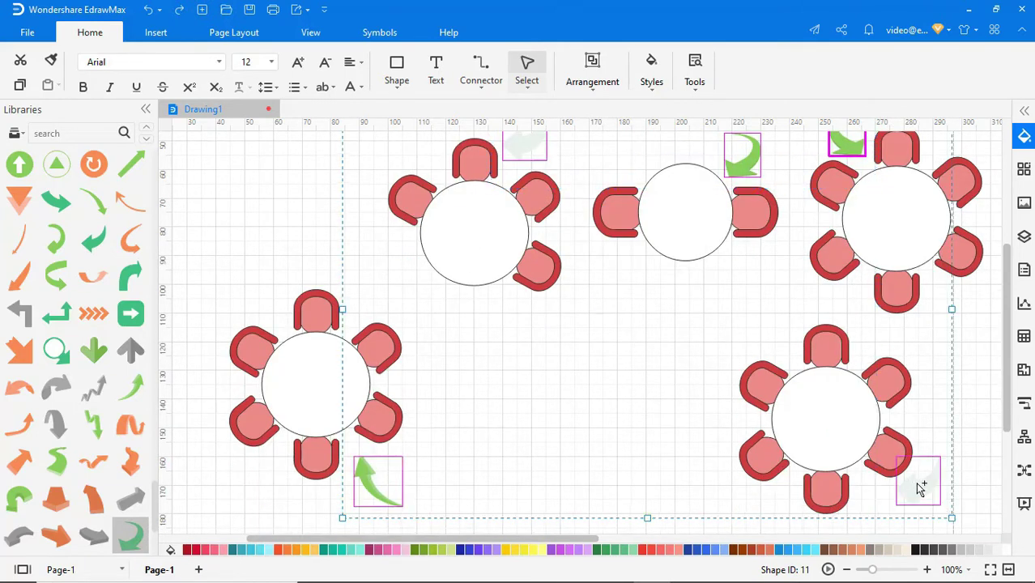
left_click(1024, 135)
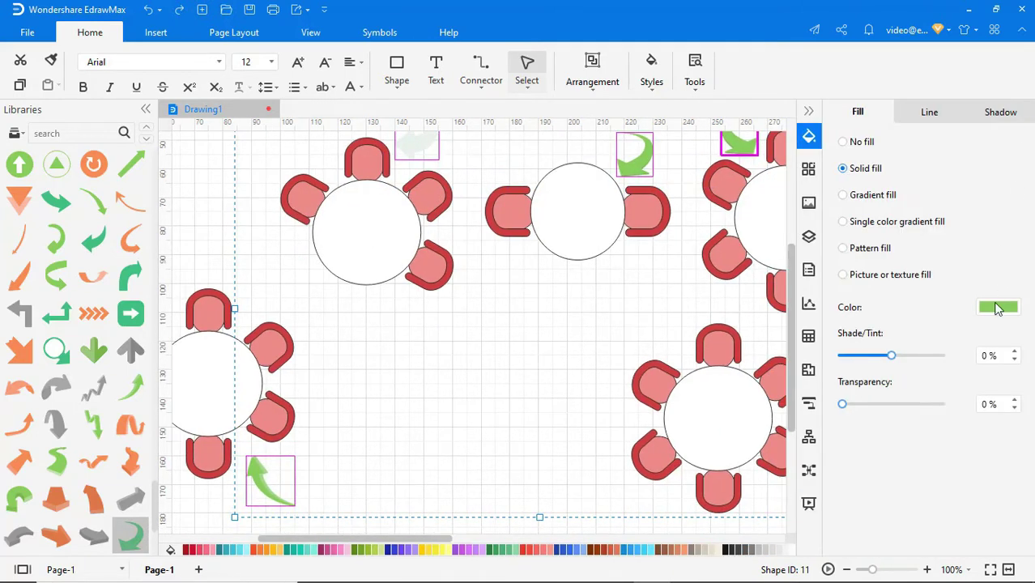
left_click(998, 309)
left_click(988, 409)
left_click(808, 111)
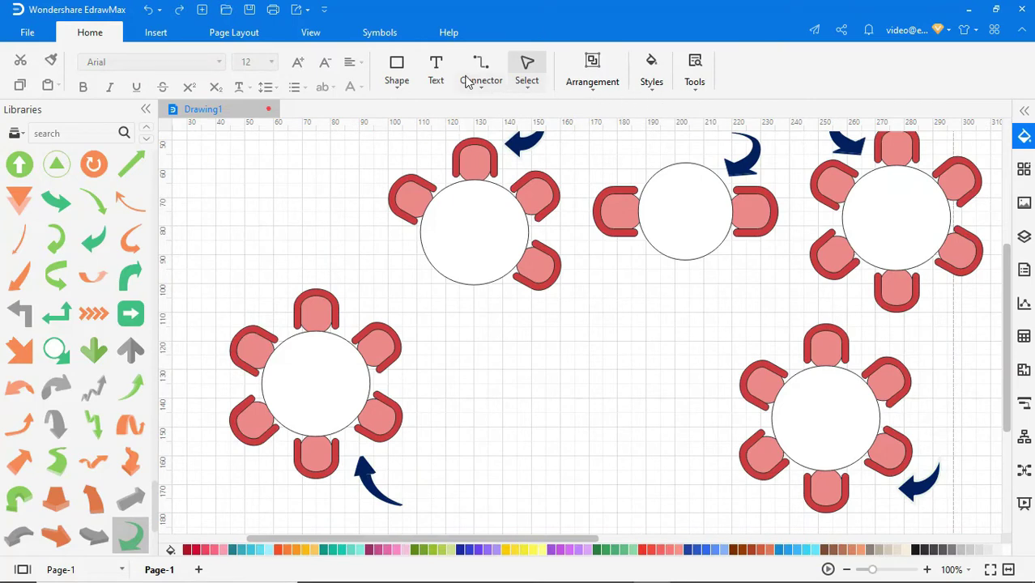
Add a wide text box beside the lower-left table's arrow with the heading "Categorize guests by groups:"
left_click(435, 73)
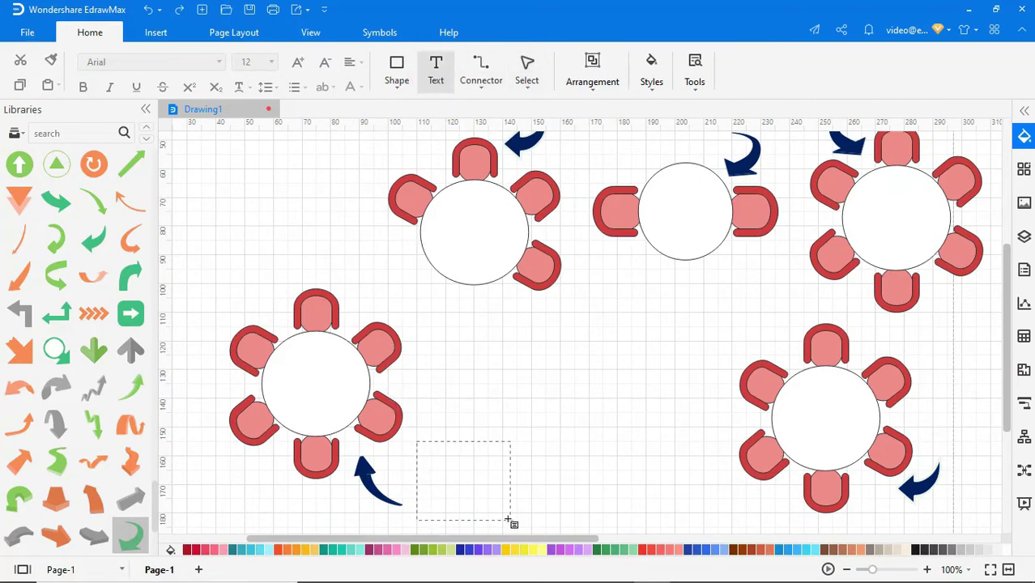
left_click_drag(508, 519, 711, 494)
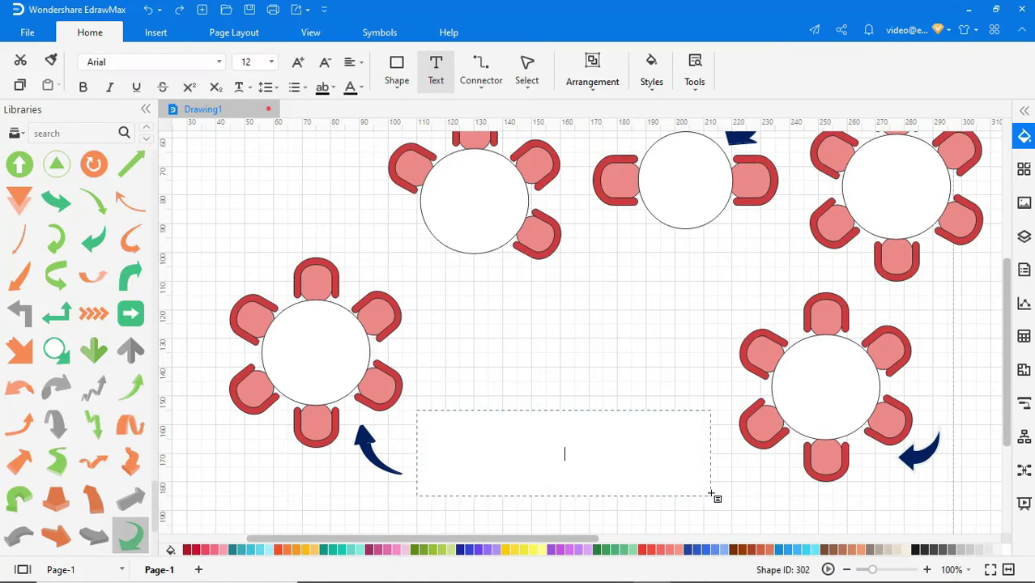
type("Categorize guests by groups:")
key("Return")
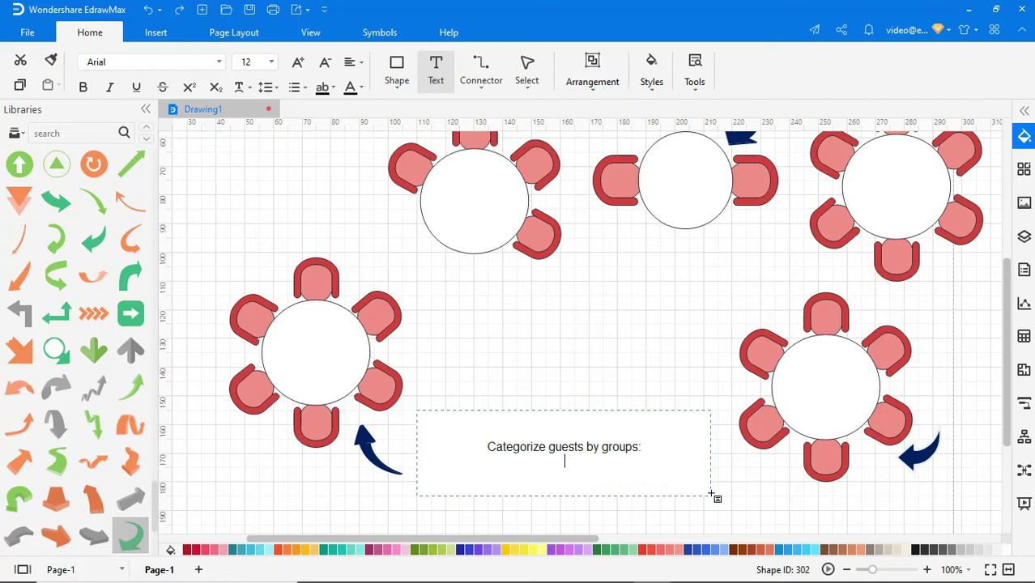
Enter "Extended family table, work friends table,high school friends table, college friends table" below the heading and shift the text box toward the arrow
type("Extended family table, w")
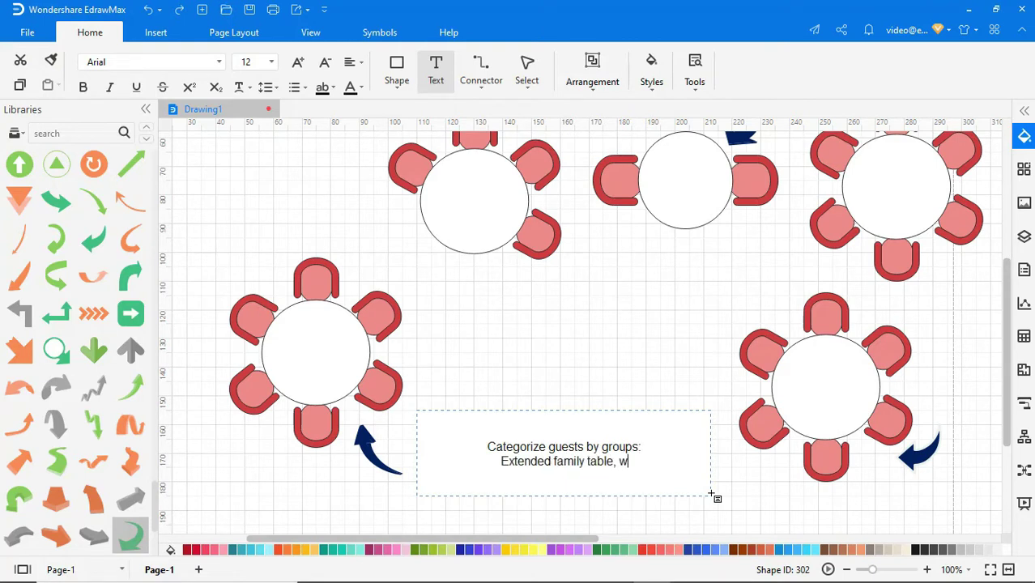
type("ork friends")
key("Return")
type("table,high")
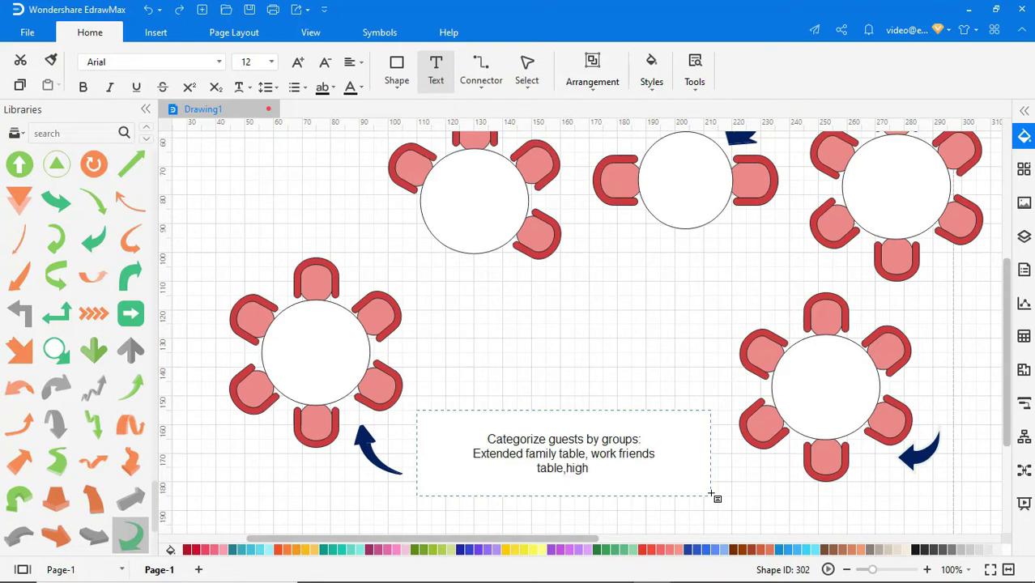
type(" school friends table,")
key("Return")
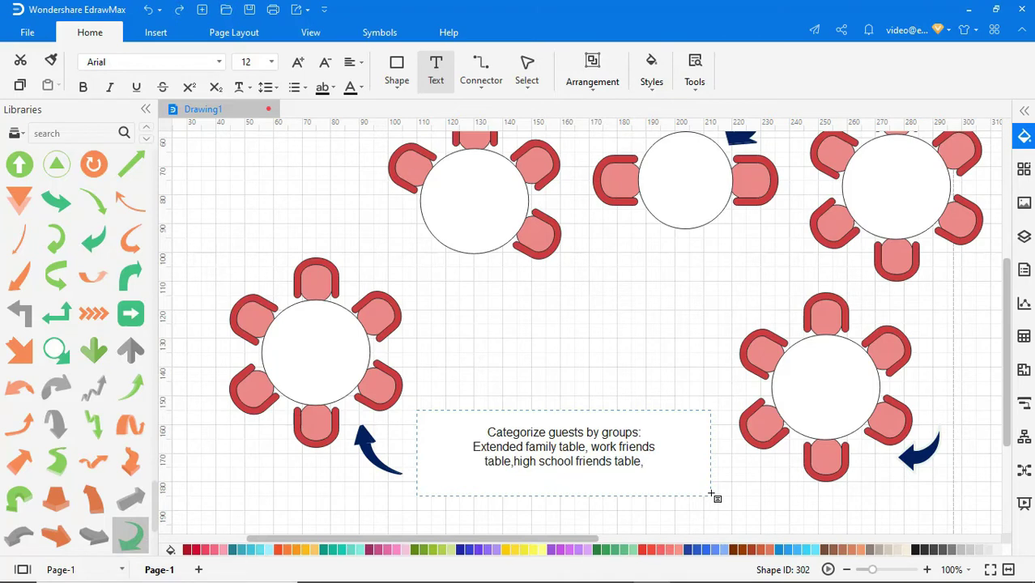
type("college friends table")
key("Escape")
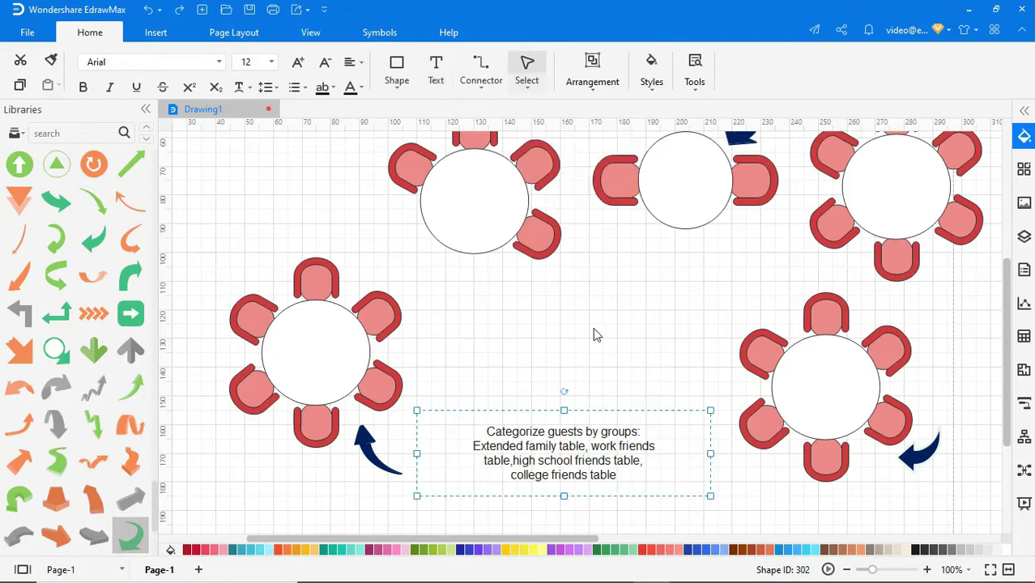
left_click_drag(567, 454, 504, 467)
left_click(455, 359)
Add the label "Parents, siblings and grandparents table" above the four-chair table left of the two-chair table
scroll(454, 359, "up", 2)
scroll(454, 359, "up", 2)
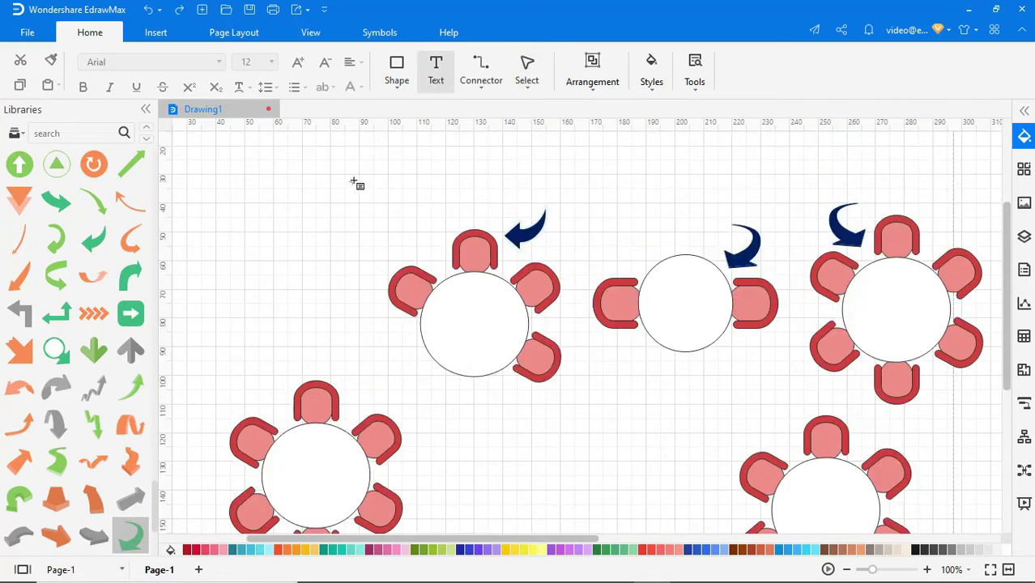
left_click_drag(285, 189, 623, 216)
type("Parents, siblings and grandparents table")
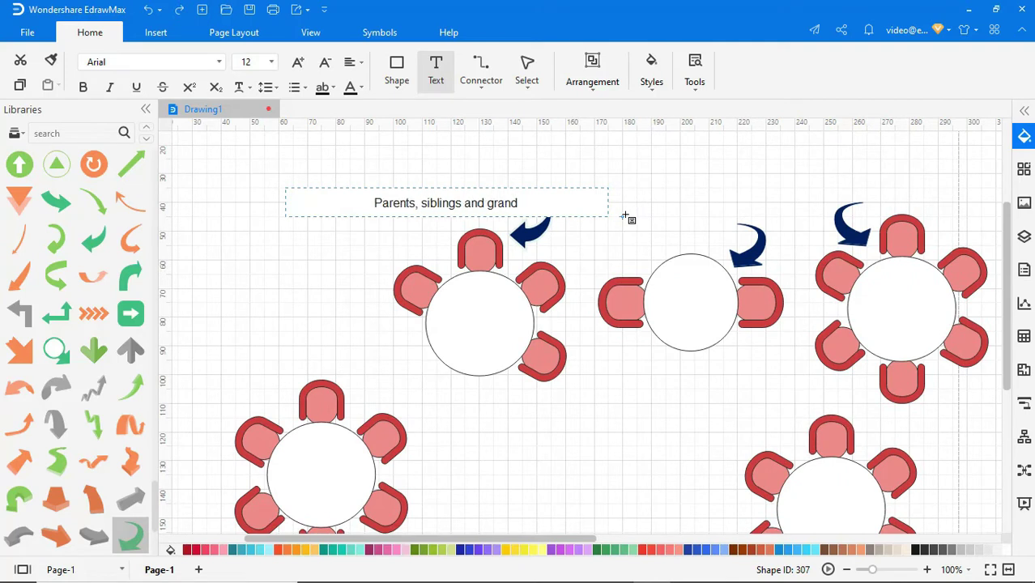
left_click(626, 217)
Label the two-chair table "A sweetheart table for two" and the upper six-chair table "A wedding part table"
left_click_drag(630, 219, 796, 225)
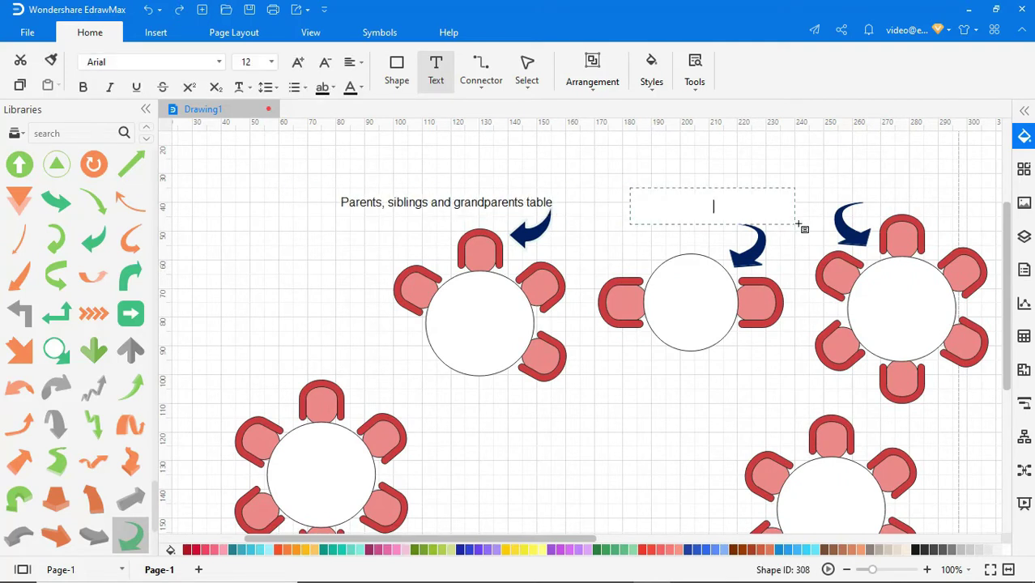
type("A sweetheart table for two")
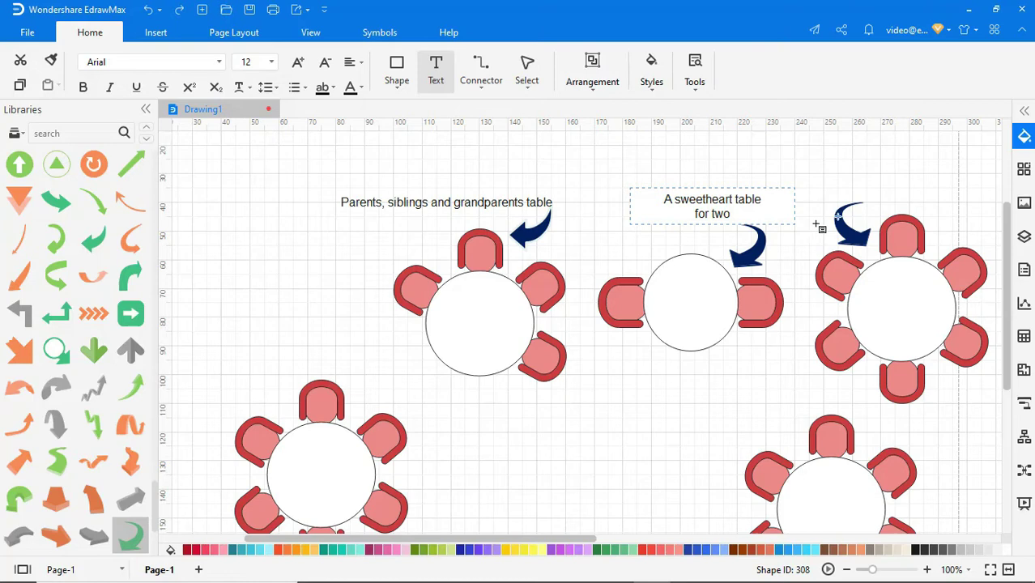
left_click_drag(867, 189, 976, 217)
type("A wedding part table")
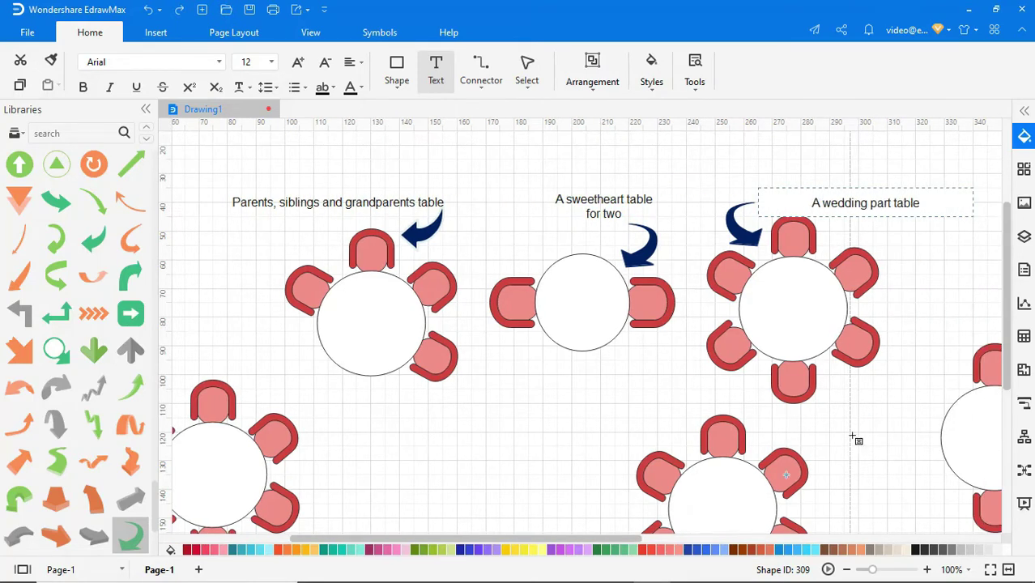
left_click(855, 434)
Place a dark navy Curved Arrow Left above the far-right four-chair table and rotate it to point down toward the table
left_click_drag(617, 539, 713, 539)
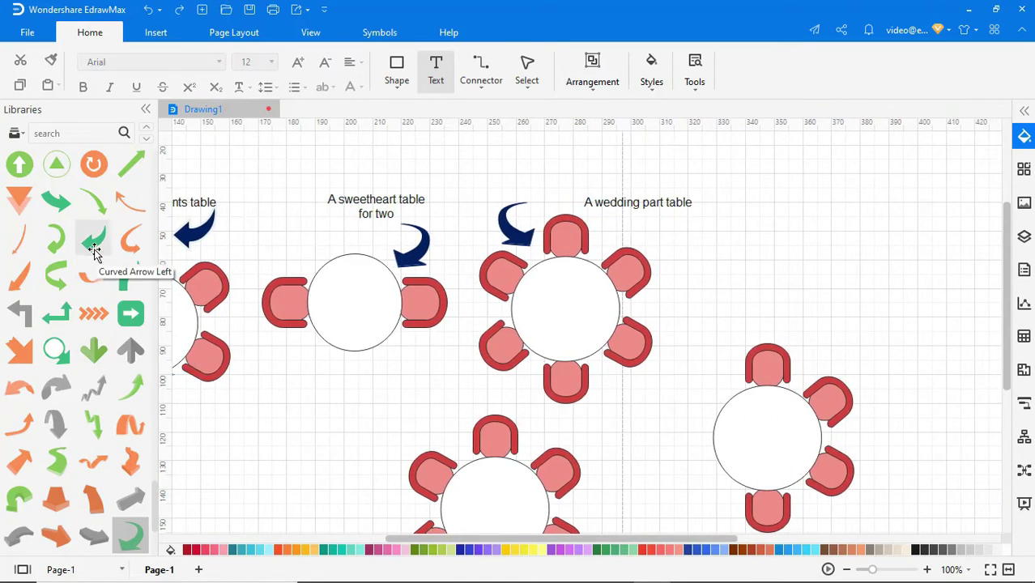
left_click_drag(93, 239, 824, 344)
left_click(810, 139)
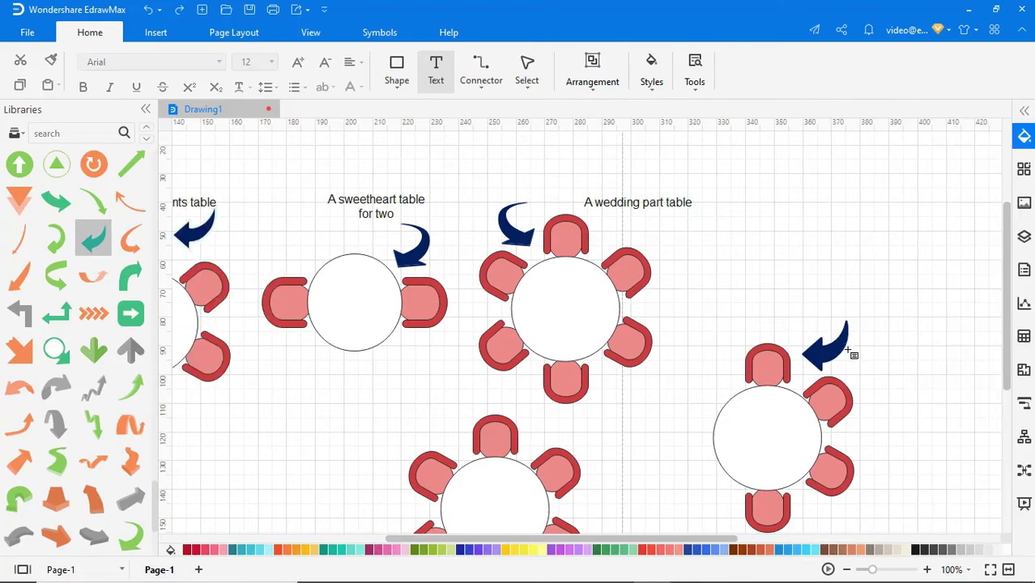
left_click(829, 347)
left_click_drag(824, 301, 808, 315)
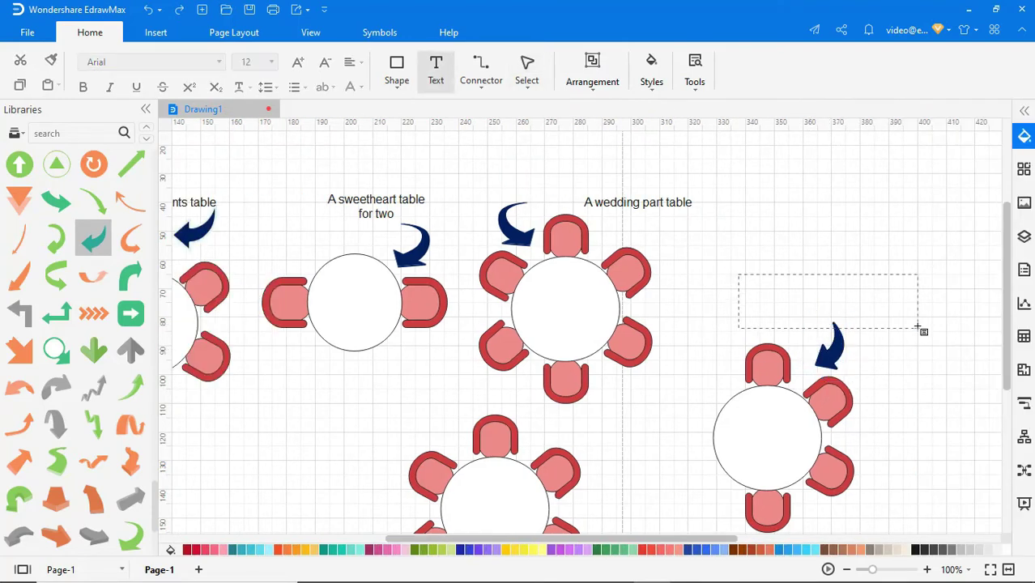
Label the far-right four-chair table "Kids table" and the lower right six-chair table "Skip the singles table"
type("Kids table")
scroll(846, 308, "down", 3)
left_click_drag(595, 375, 732, 439)
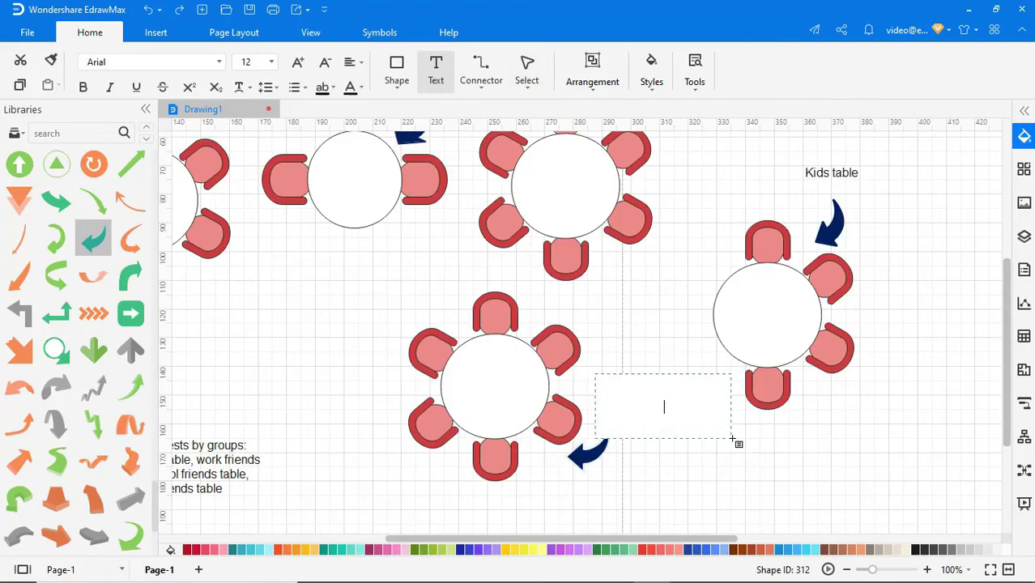
type("Skip the")
key("Return")
type("singles table")
left_click(759, 447)
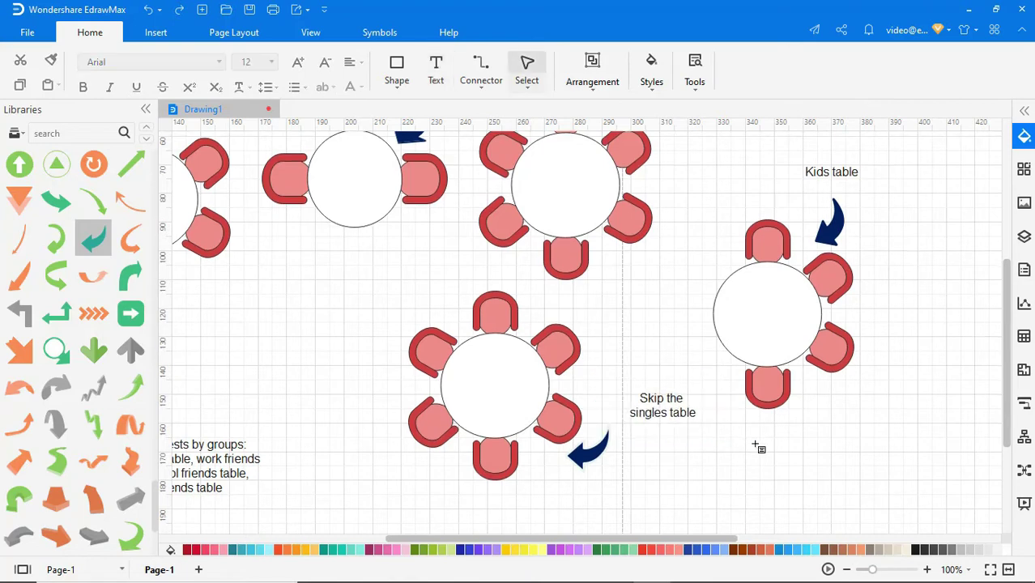
Select all the texts in the drawing and set them to Calibri, size 16
right_click(758, 447)
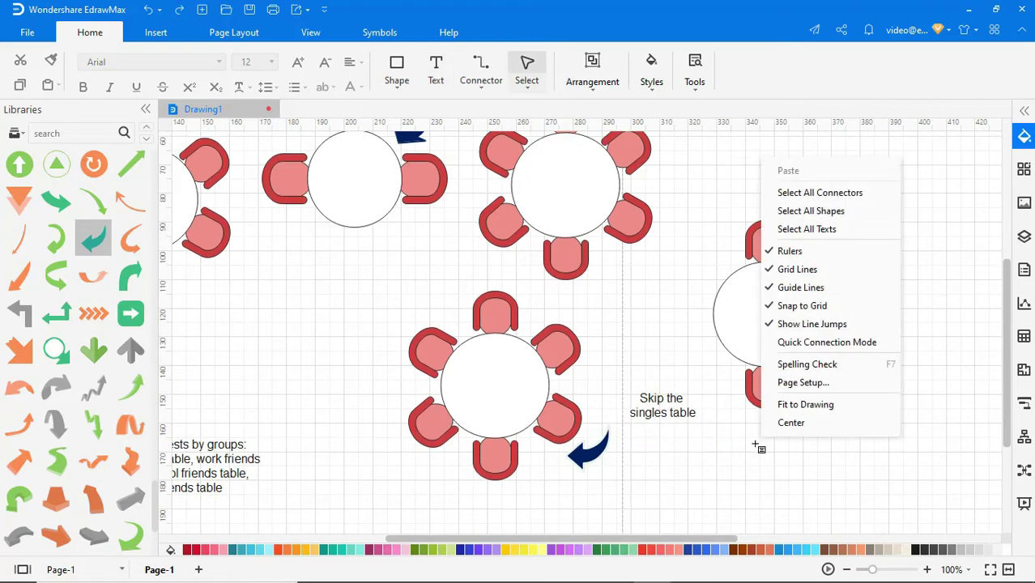
left_click(776, 228)
left_click(220, 64)
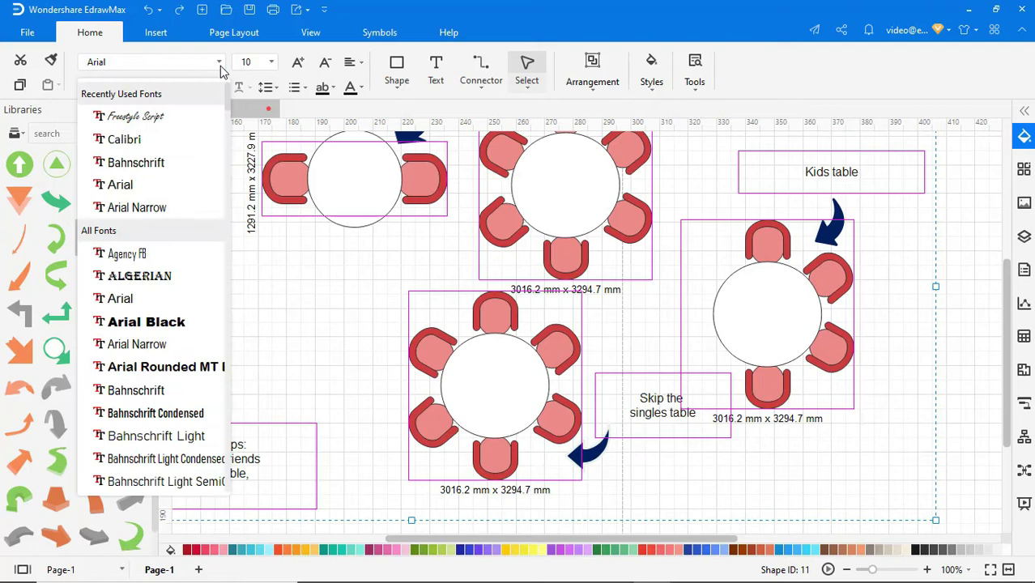
left_click(196, 139)
left_click(271, 61)
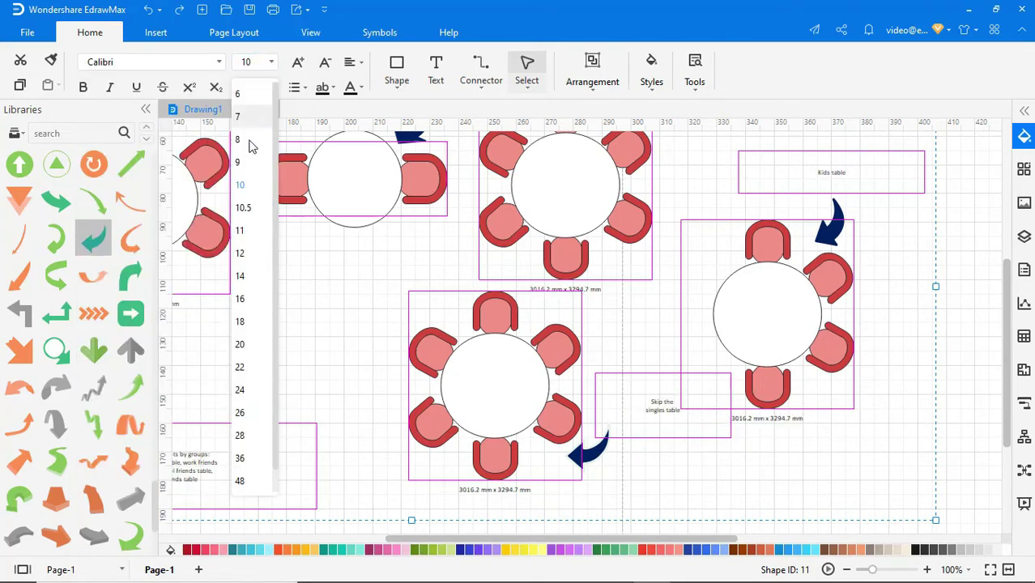
left_click(250, 303)
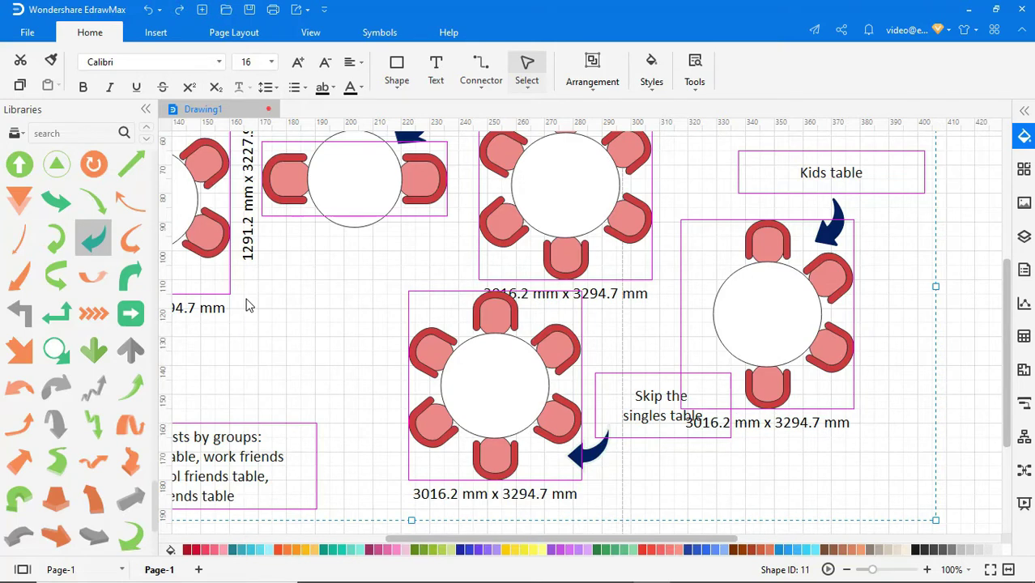
left_click(253, 312)
Shift the "Skip the singles table" and "Kids table" labels slightly left and down, closer to their tables
left_click(652, 425)
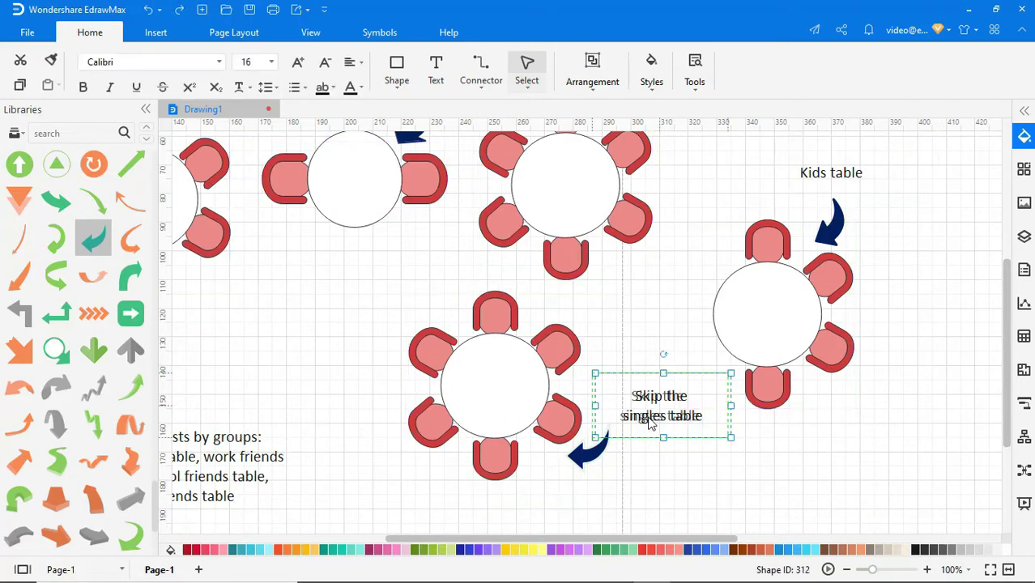
left_click_drag(649, 425, 639, 430)
left_click_drag(806, 181, 776, 194)
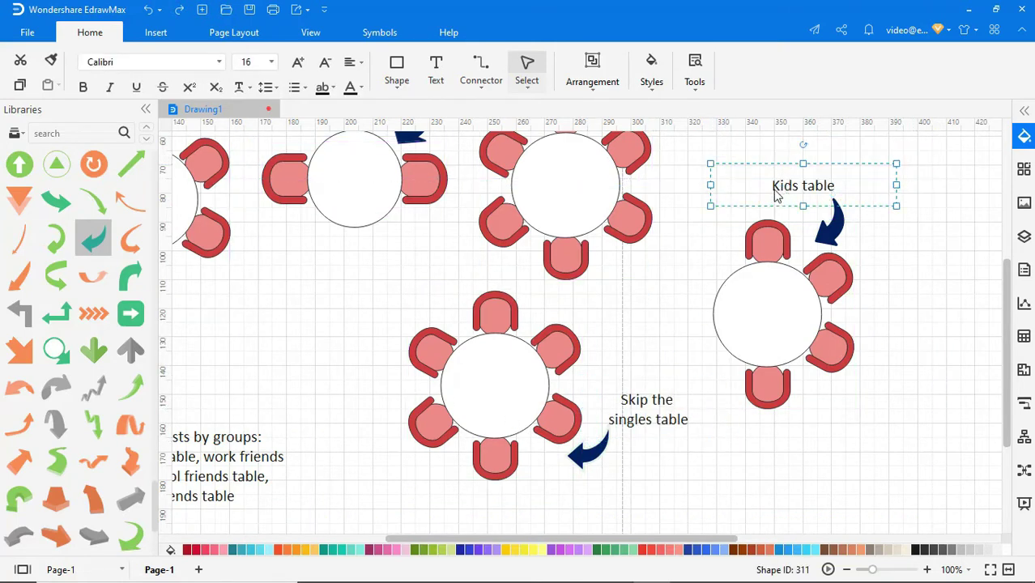
scroll(753, 198, "up", 3)
Reposition the "A wedding part table", "Parents, siblings and grandparents table" and "Categorize guests by groups" labels beside their arrows
left_click(652, 194)
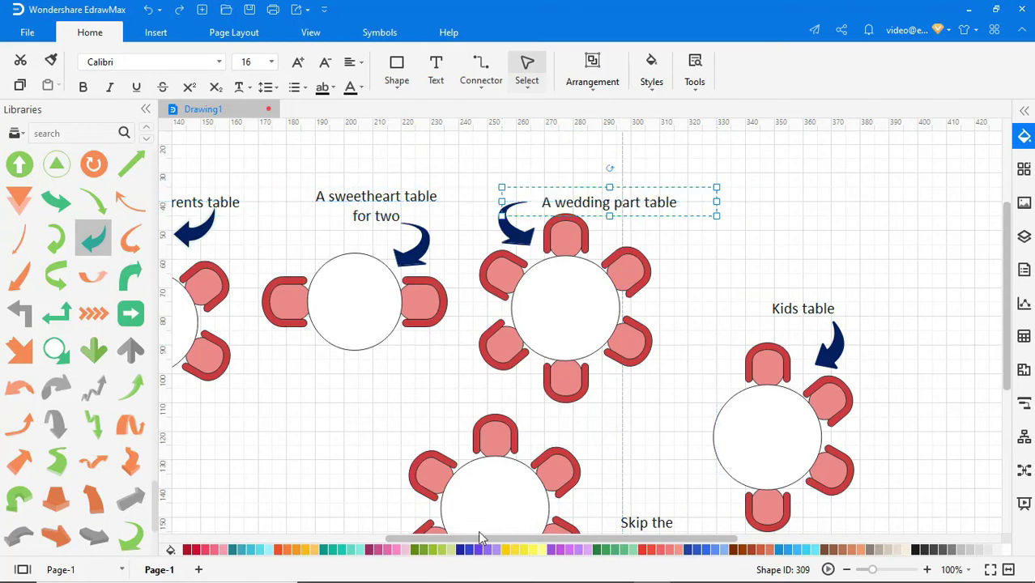
left_click_drag(479, 539, 368, 538)
left_click_drag(434, 216, 406, 209)
scroll(407, 209, "down", 3)
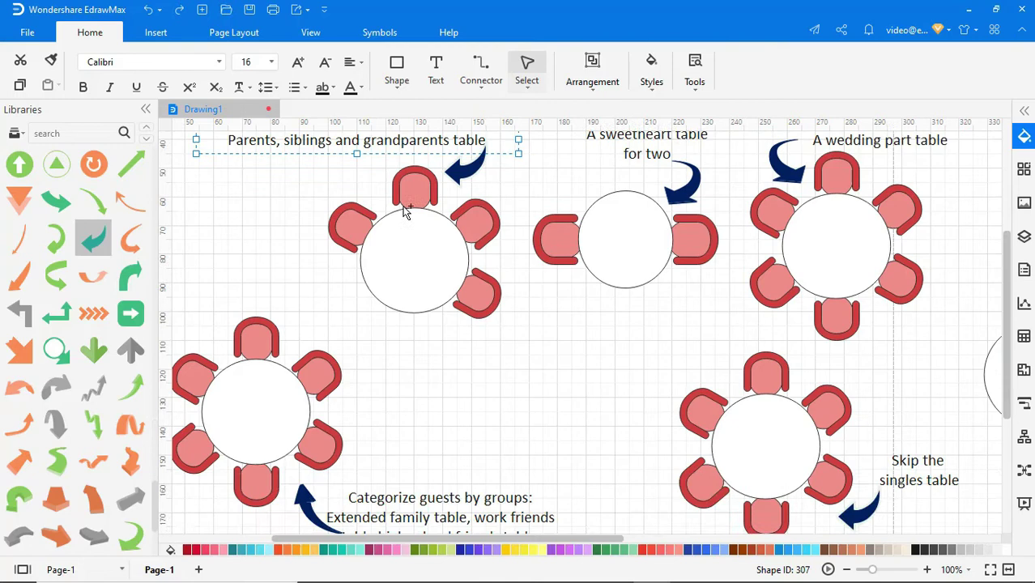
left_click(414, 458)
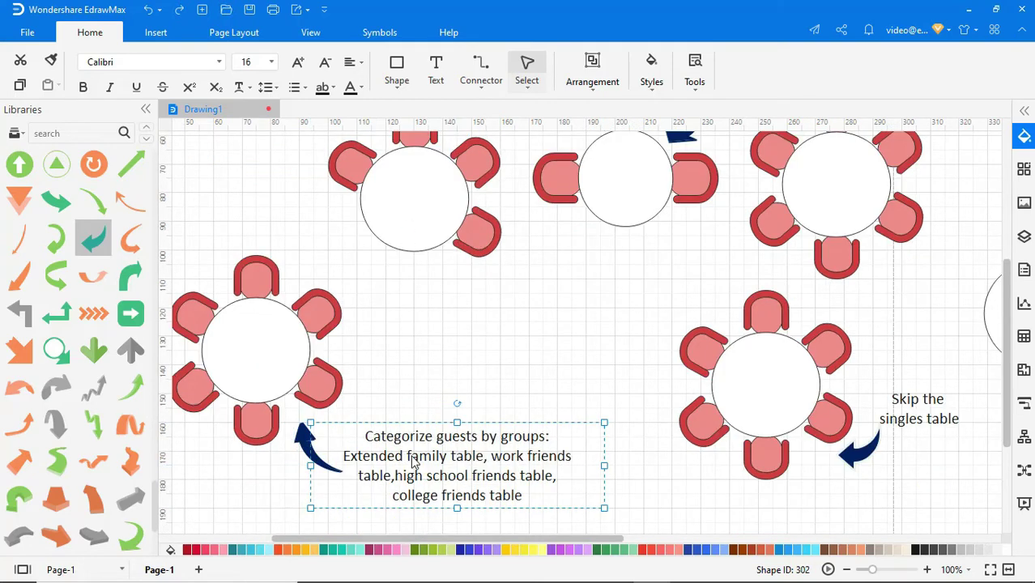
Add a wide text box above the tables with the title "How to Create the Perfect Wedding Seating Chart"
left_click(436, 68)
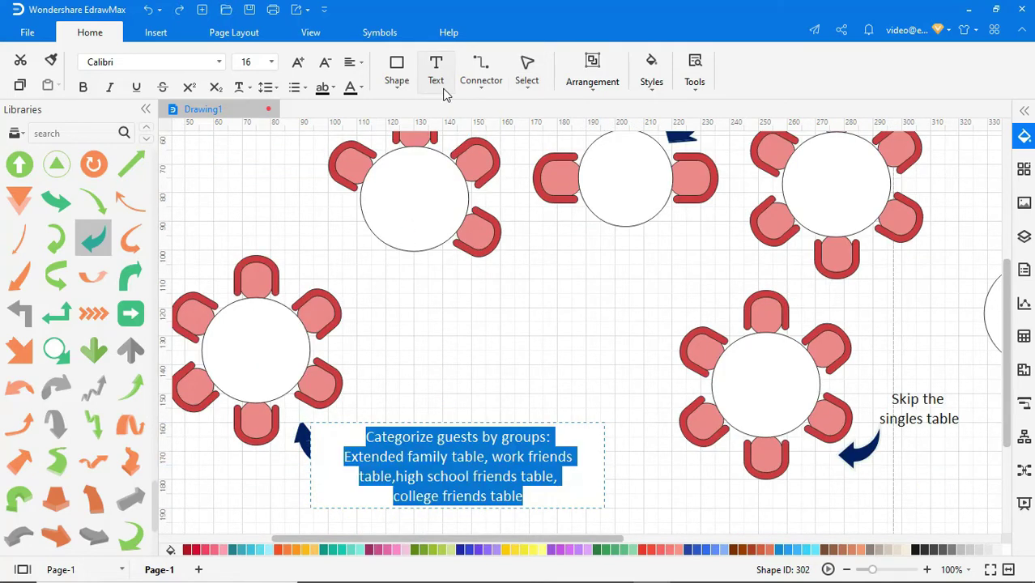
scroll(429, 197, "up", 2)
scroll(429, 197, "up", 4)
left_click_drag(183, 162, 993, 238)
type("How to Create the Perf")
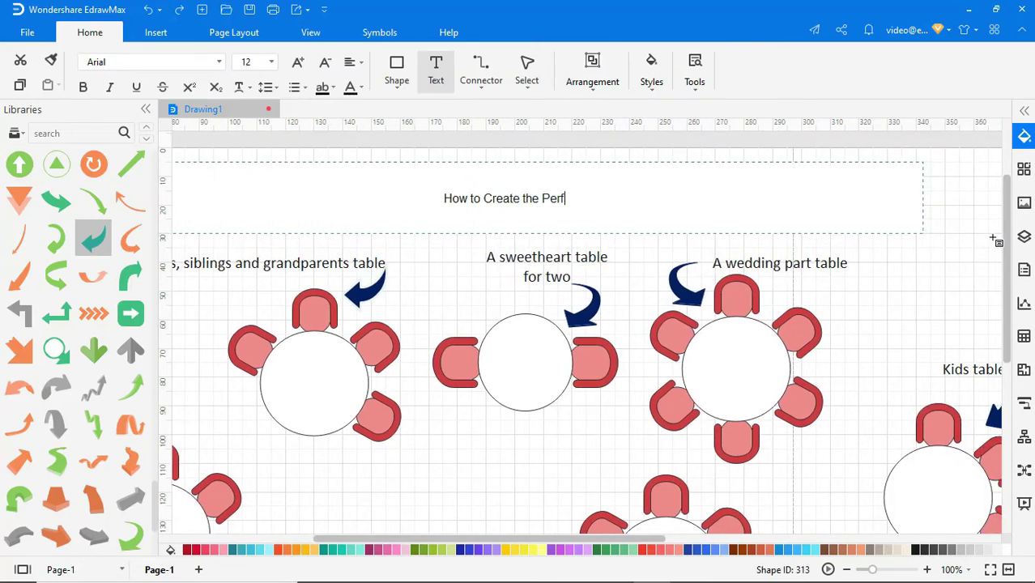
type("ect Wedding Seating Chart")
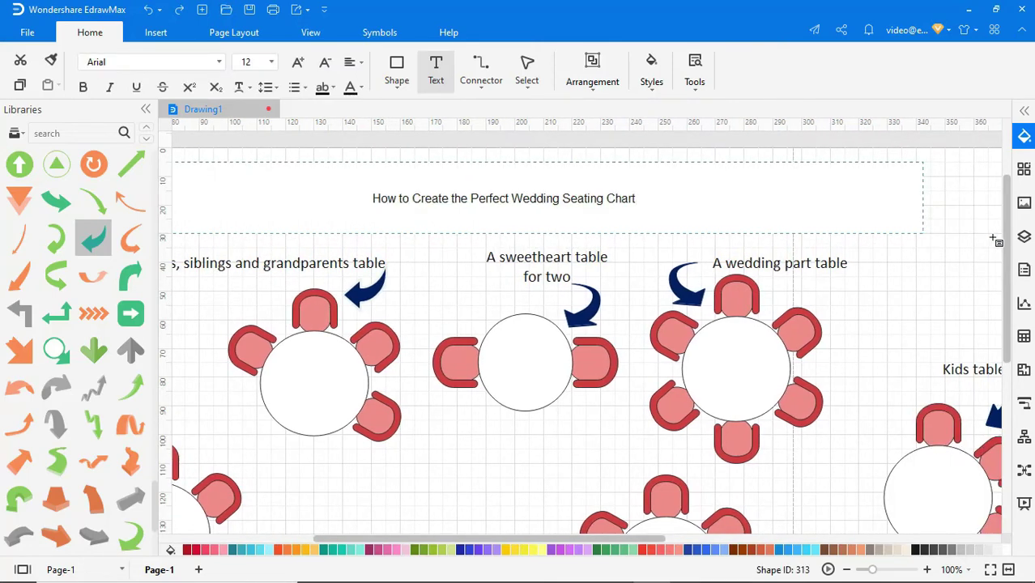
Format the whole title in Freestyle Script at size 48
key("ctrl+a")
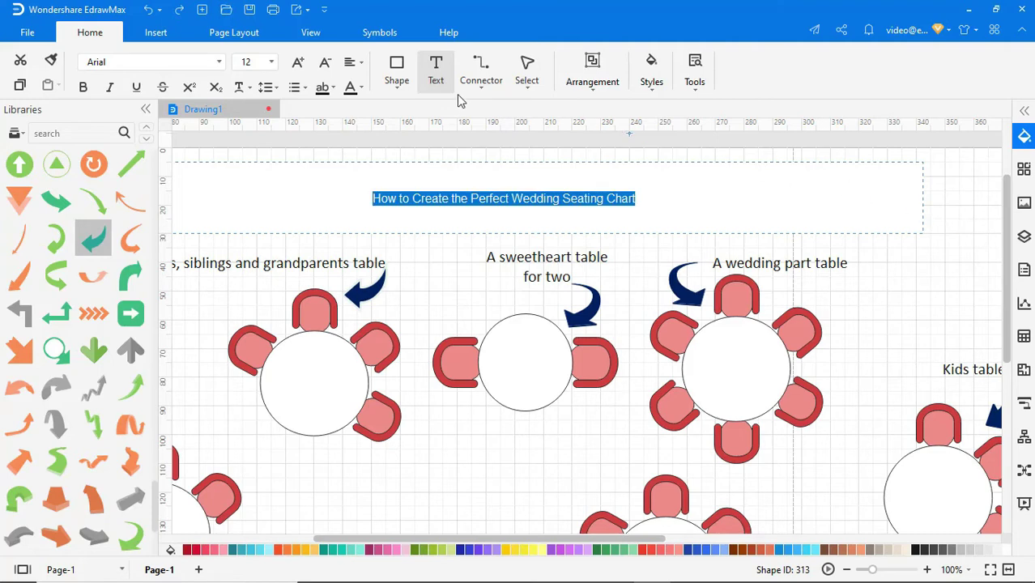
left_click(219, 62)
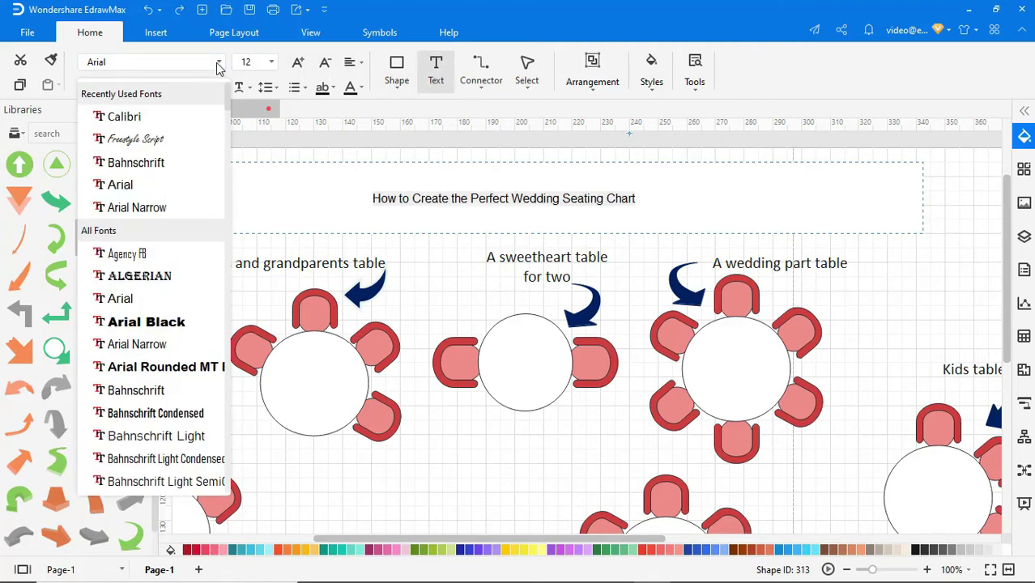
left_click(203, 135)
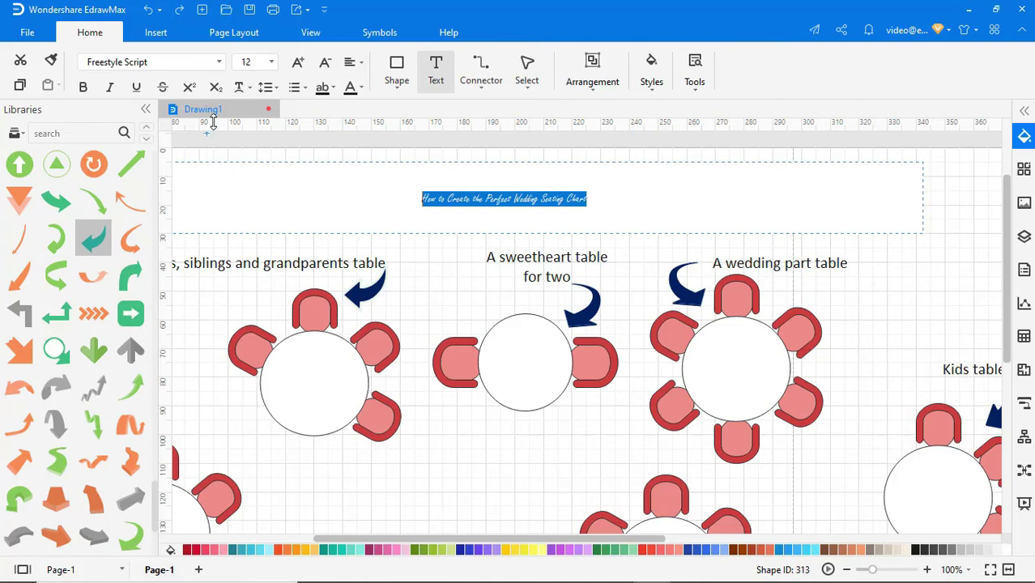
left_click(271, 63)
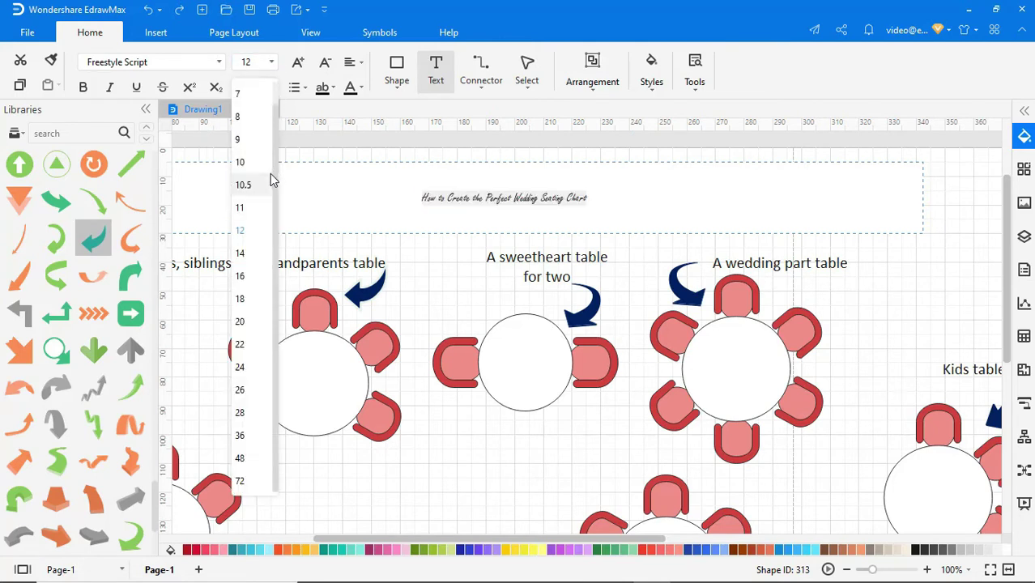
left_click(239, 458)
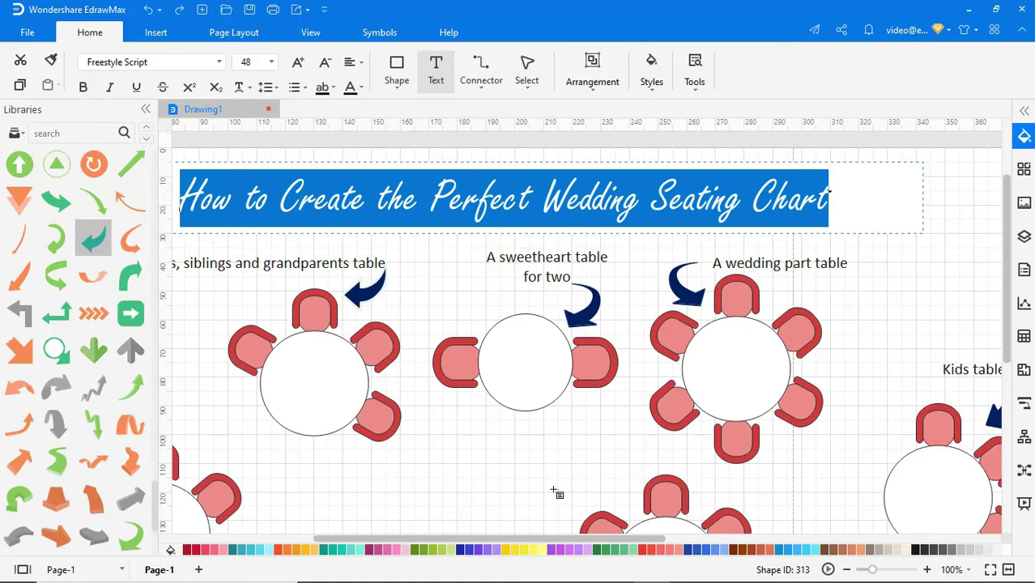
Fit the page size to the drawing and apply a light pink page background
left_click(992, 570)
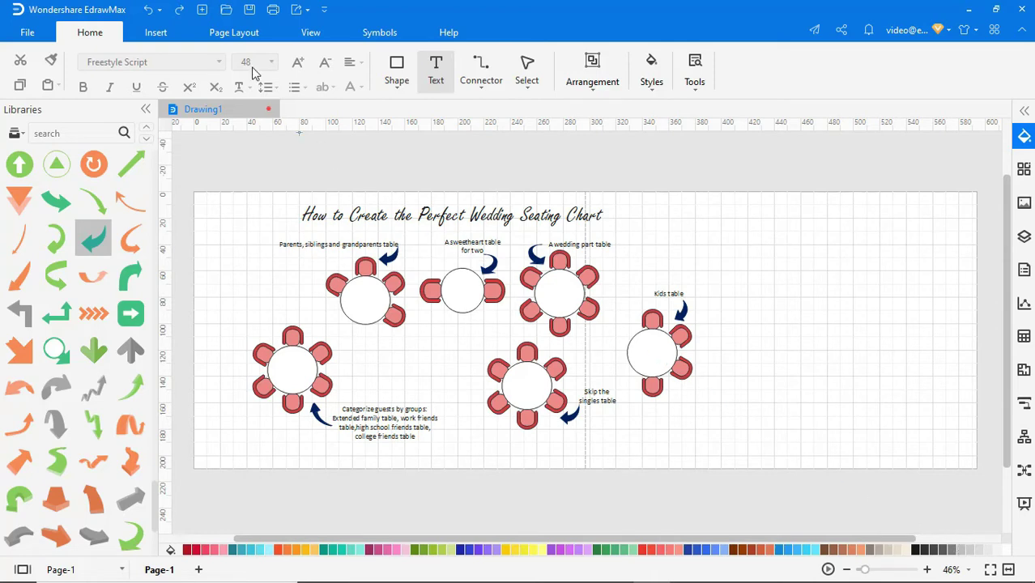
left_click(239, 37)
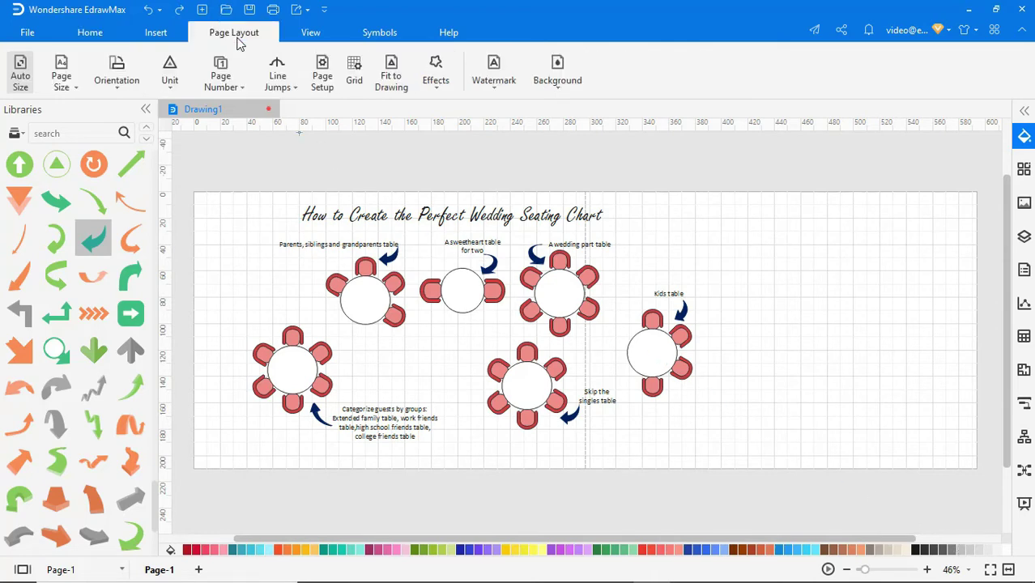
left_click(391, 71)
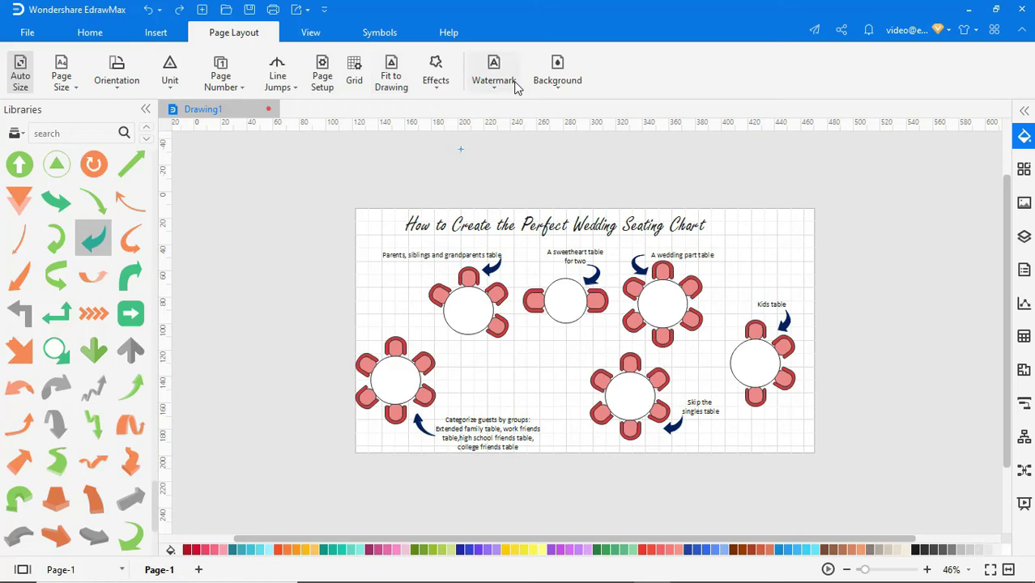
left_click(554, 87)
left_click(569, 132)
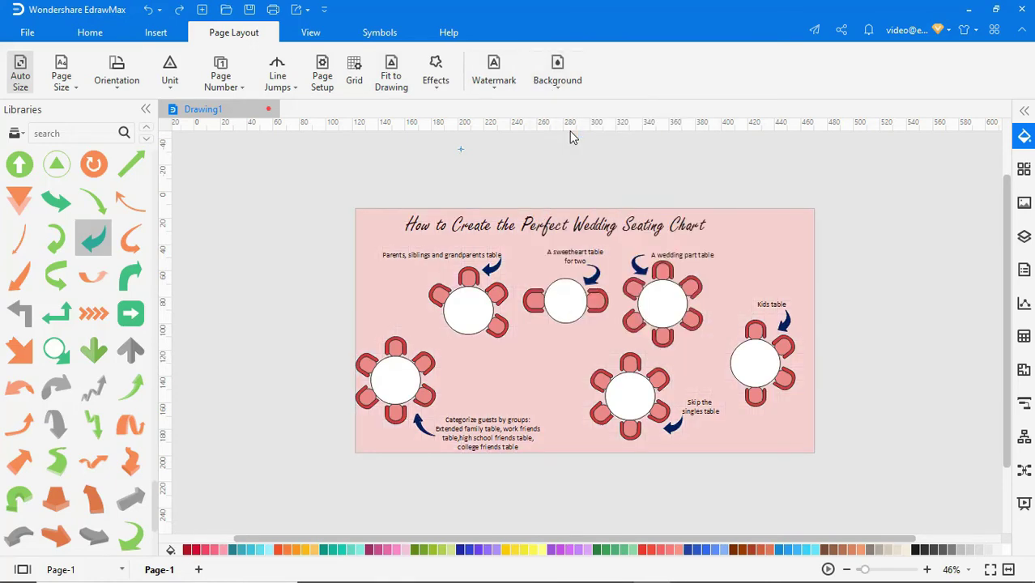
Edit the chart title and shift its text slightly right by adding spaces before "How"
left_click(318, 37)
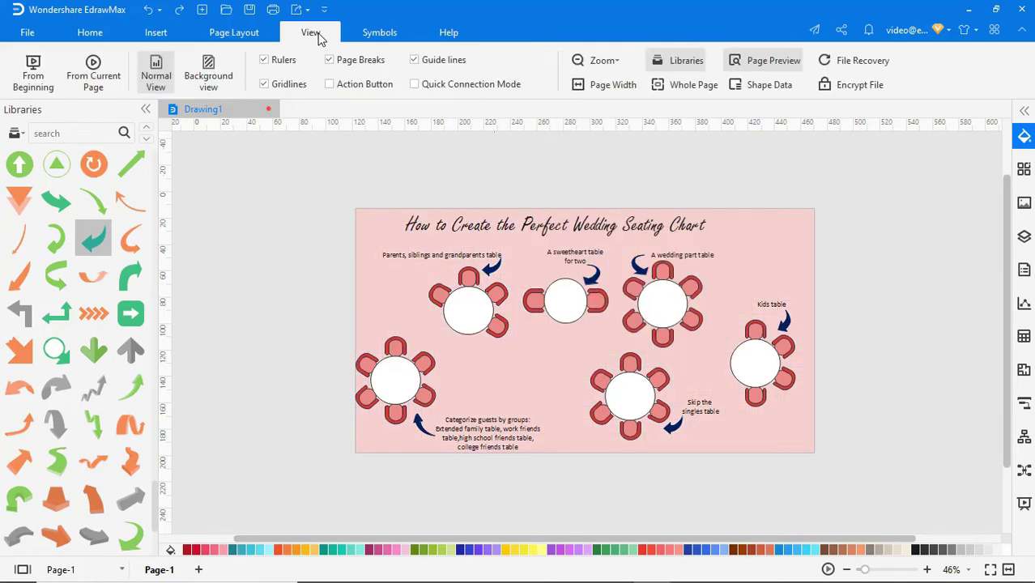
left_click(617, 61)
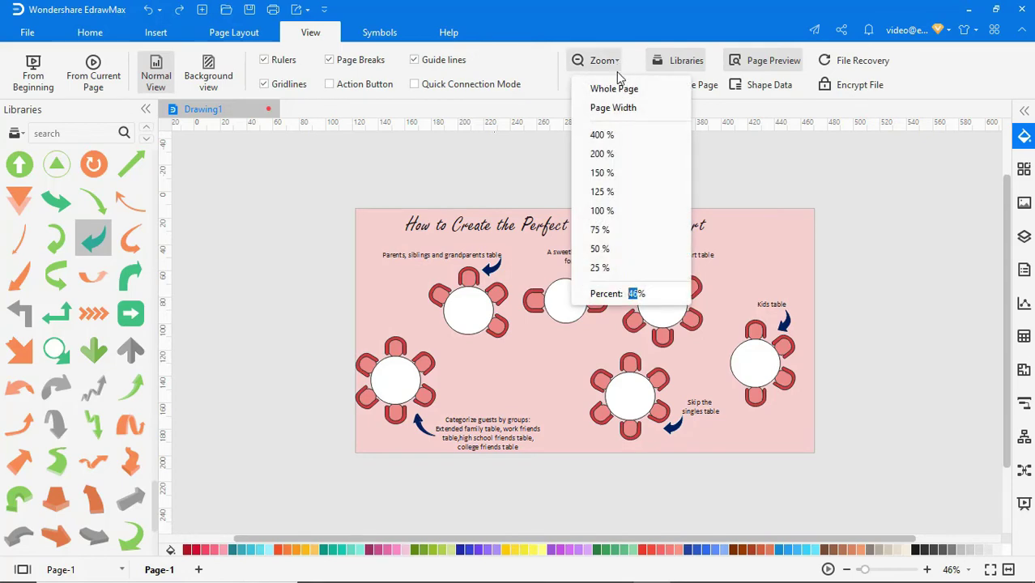
left_click(605, 230)
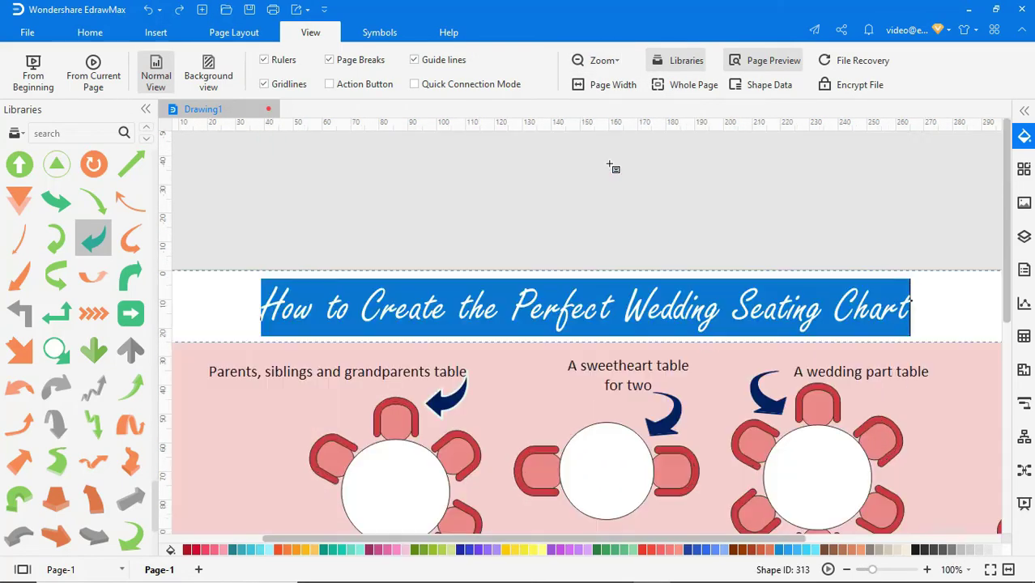
double_click(612, 166)
key("Home")
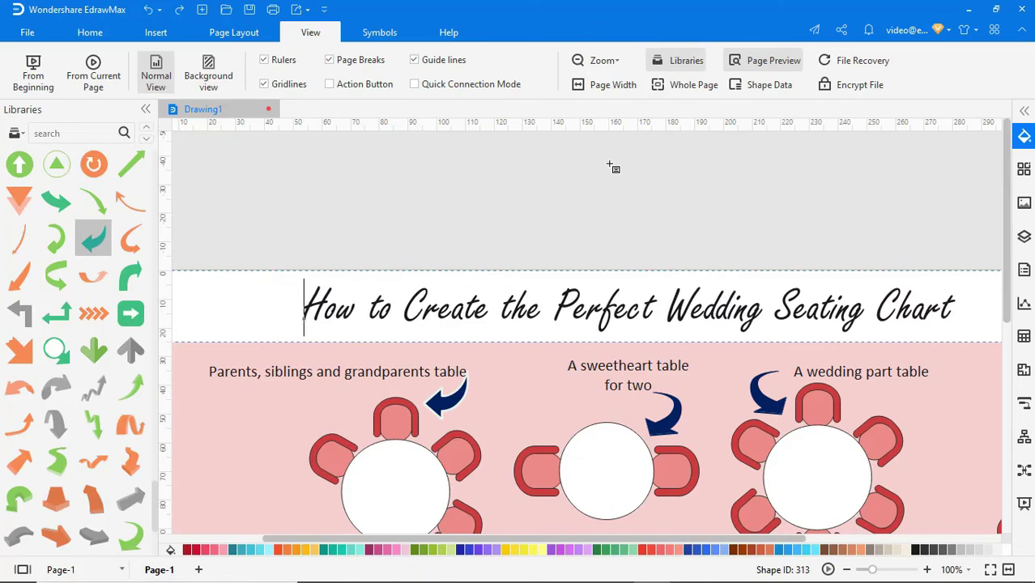
left_click(614, 168)
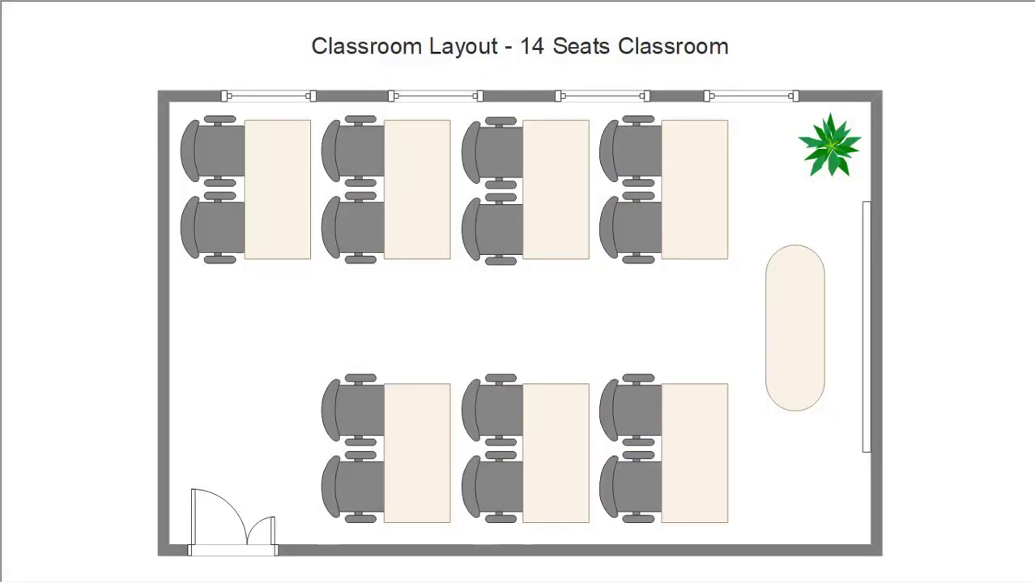
key("Right")
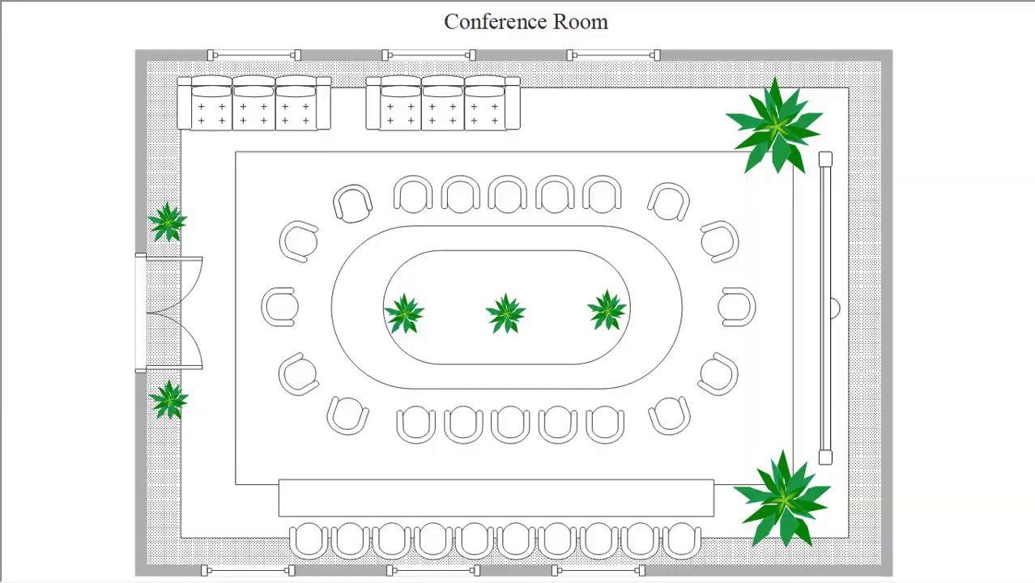
key("Right")
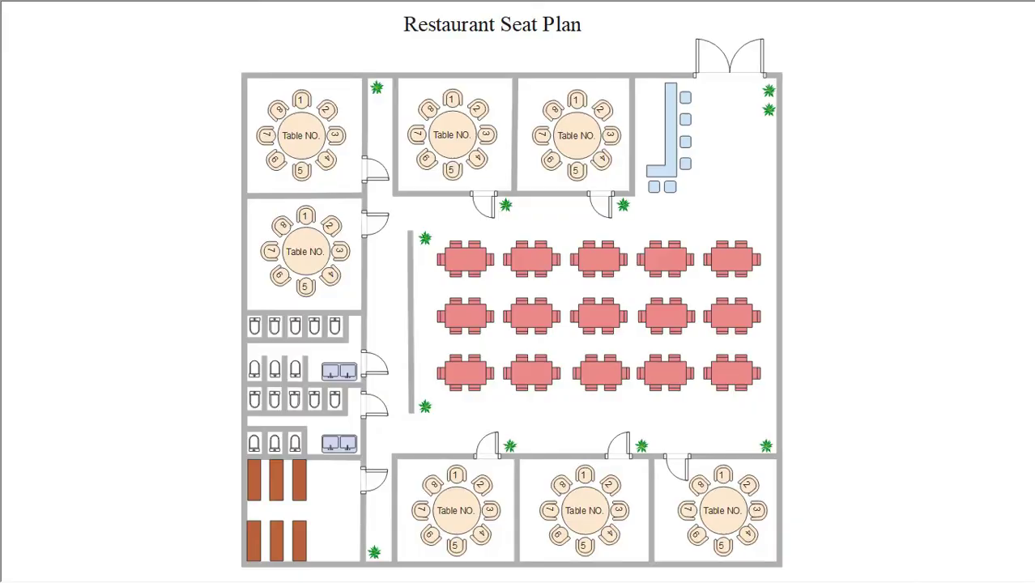